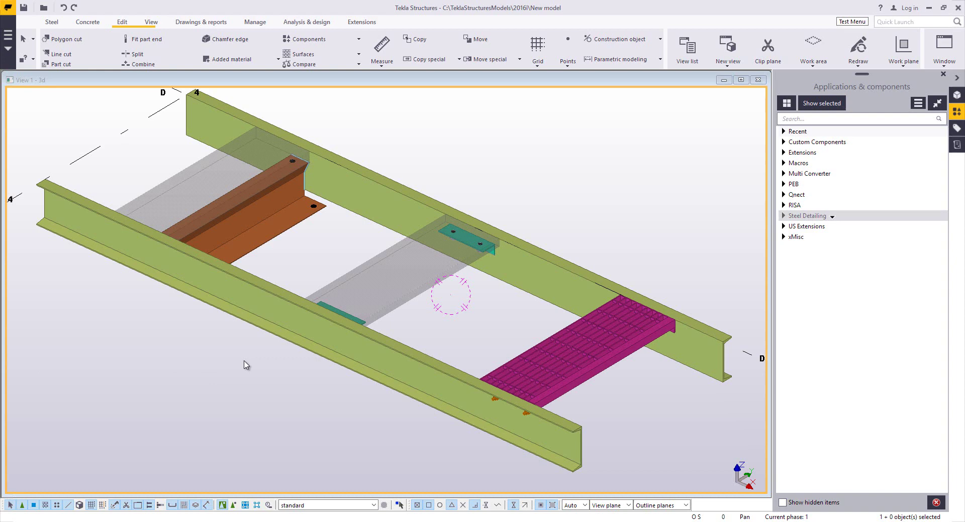
# Examine the three stair treads and their connections between the two channel stringers.
pyautogui.scroll(5, 247, 377)
pyautogui.click(480, 330)
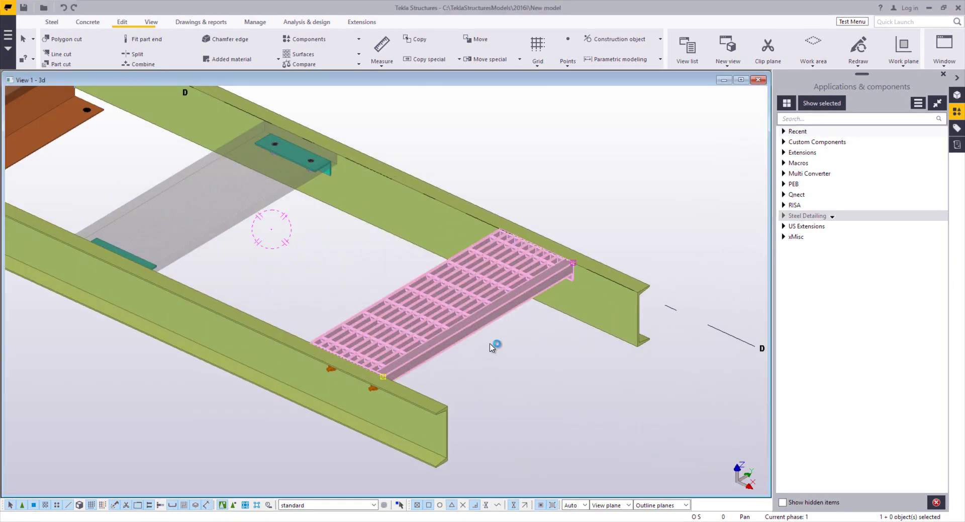
pyautogui.scroll(-3, 487, 346)
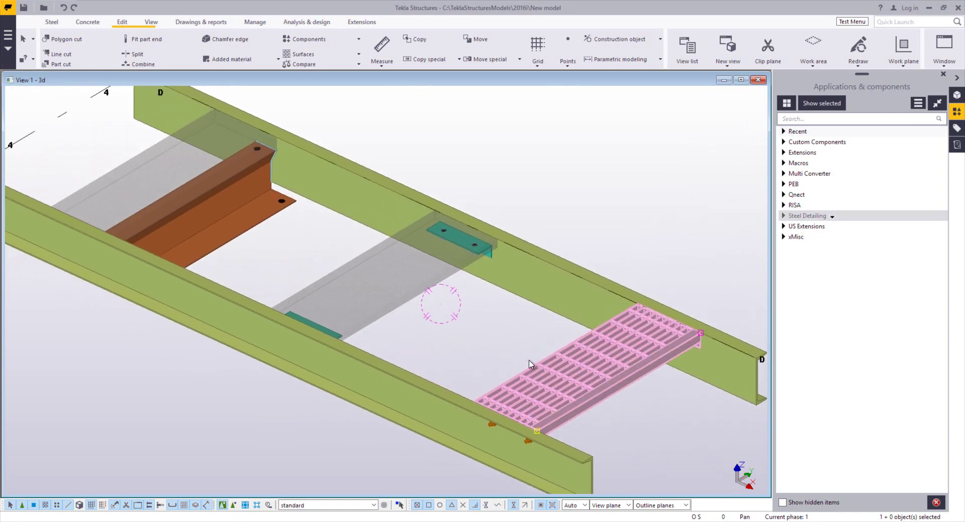
pyautogui.scroll(3, 430, 309)
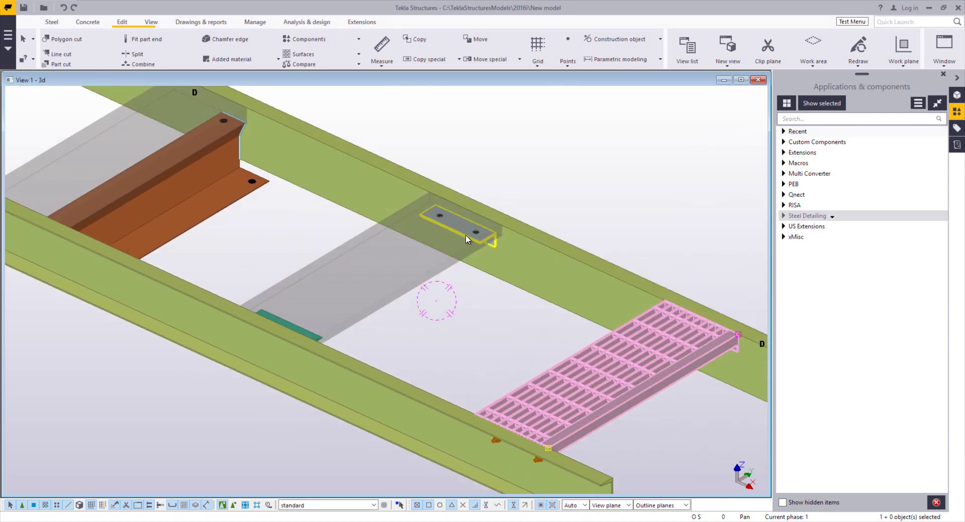
pyautogui.scroll(-2, 402, 286)
pyautogui.scroll(5, 392, 329)
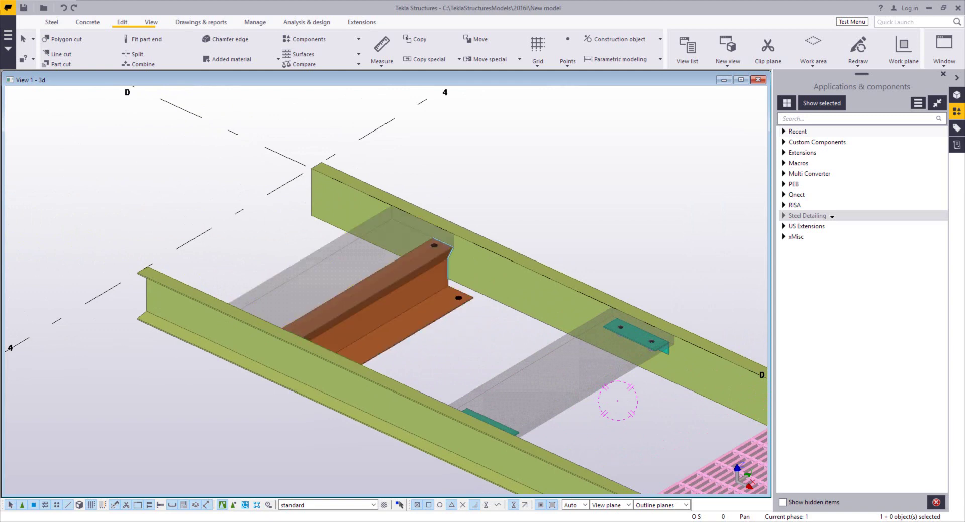
pyautogui.scroll(-3, 275, 333)
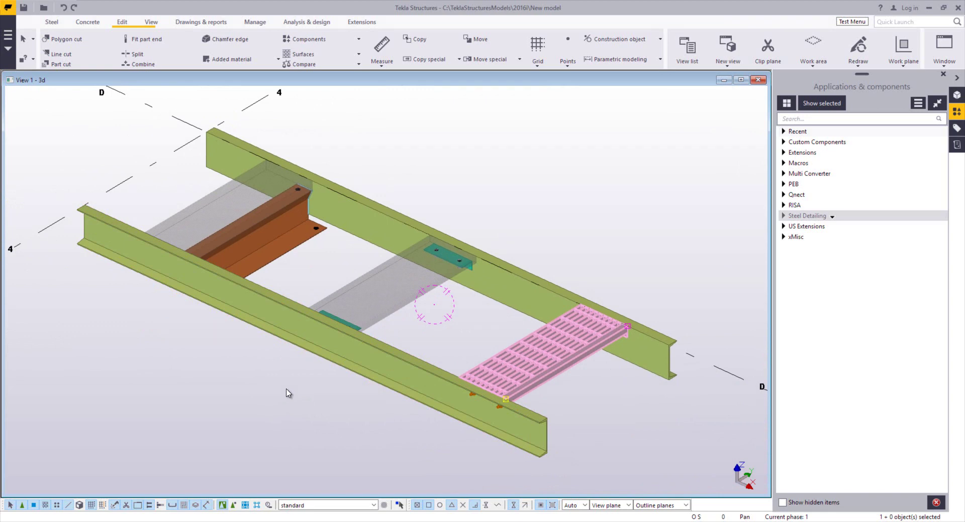
pyautogui.scroll(2, 289, 395)
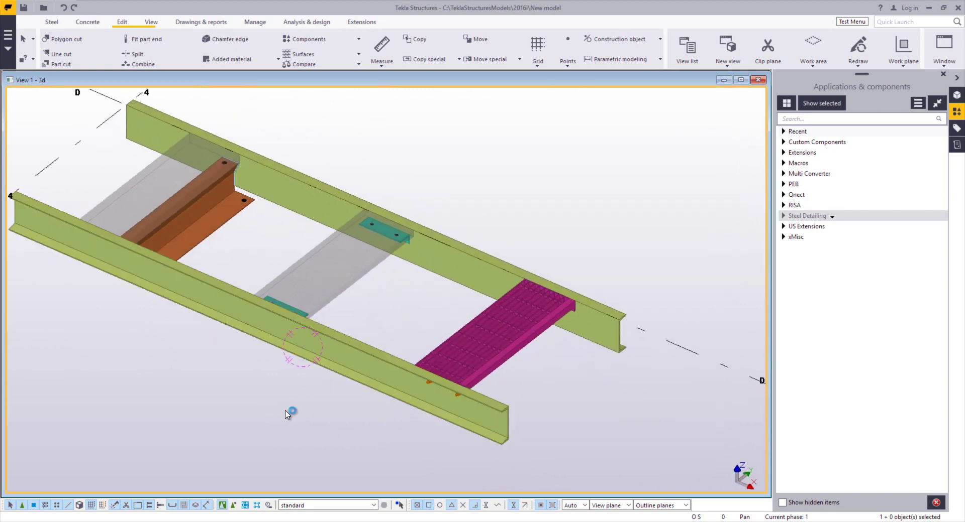
# Start defining a custom component of type Seam named "+Tread Type 1".
pyautogui.click(916, 105)
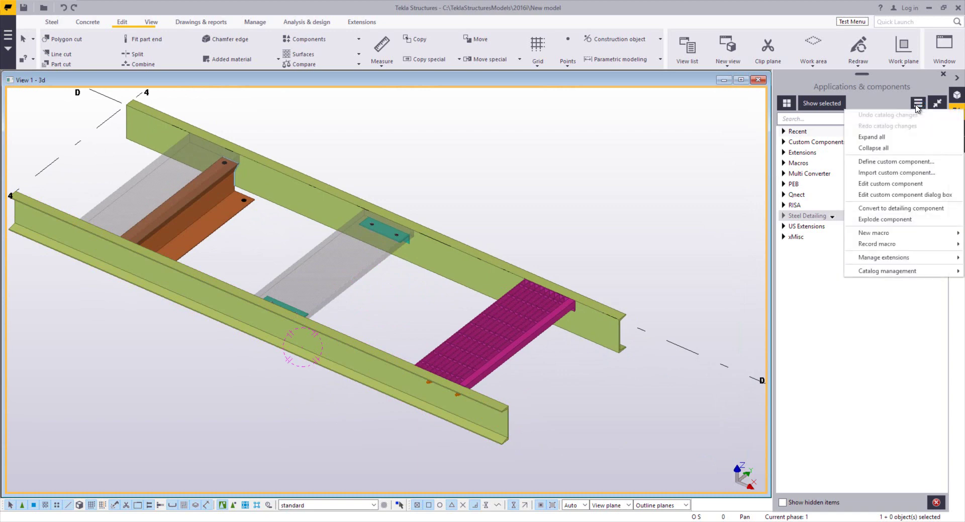
pyautogui.click(905, 162)
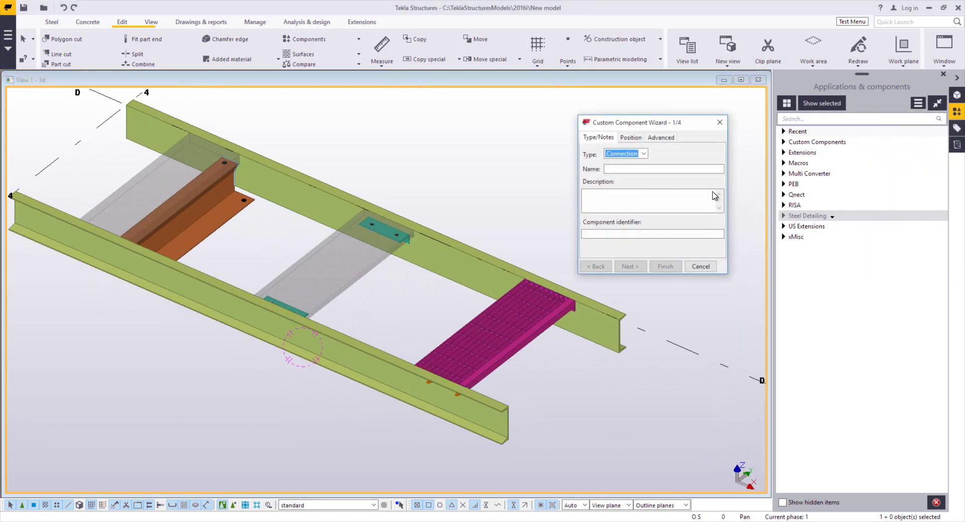
pyautogui.click(645, 154)
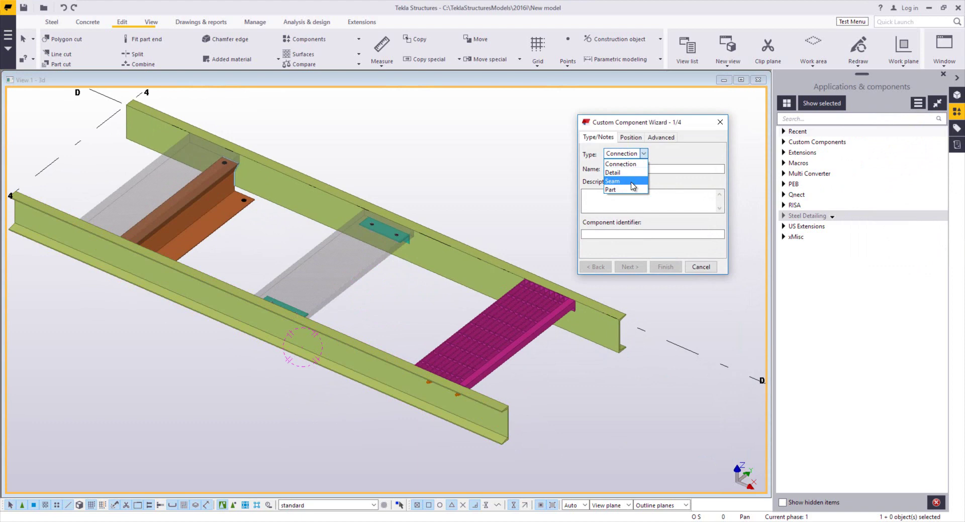
pyautogui.click(632, 186)
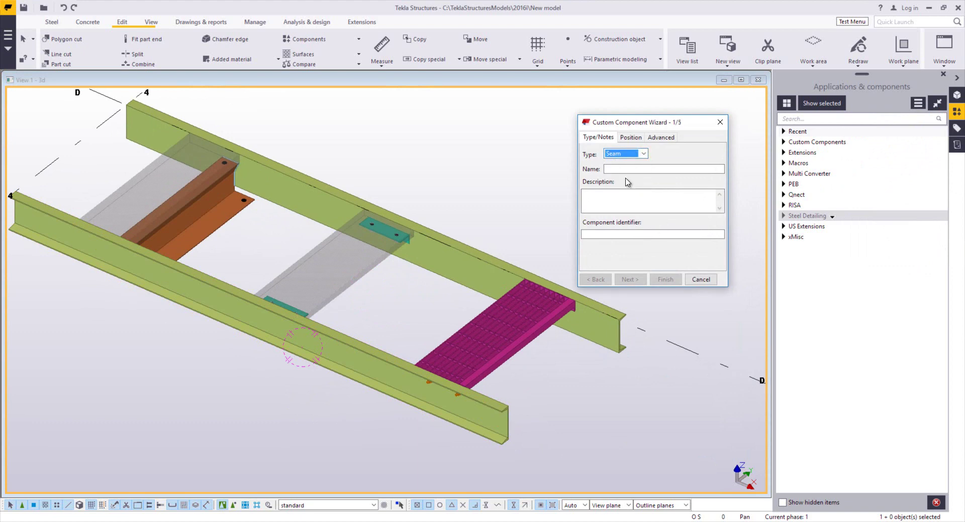
pyautogui.write('+')
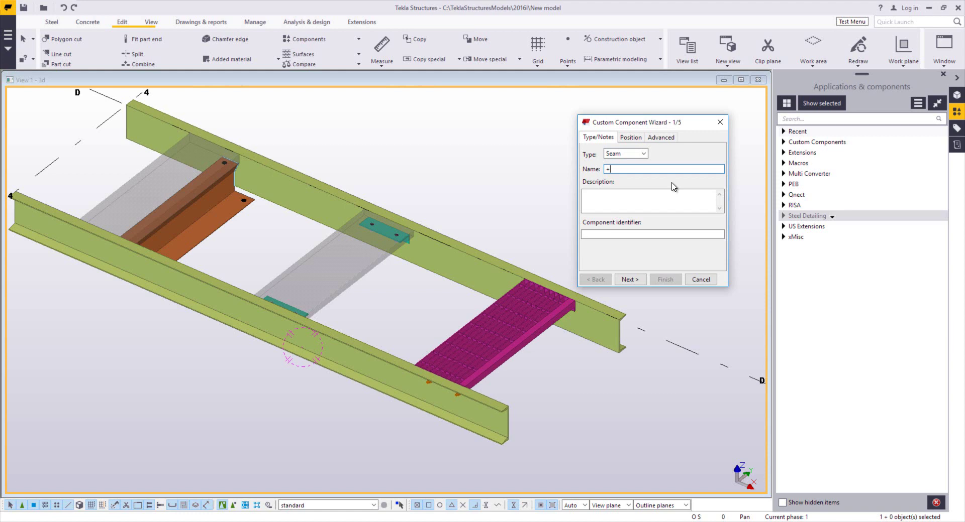
pyautogui.write('Tread Type 1')
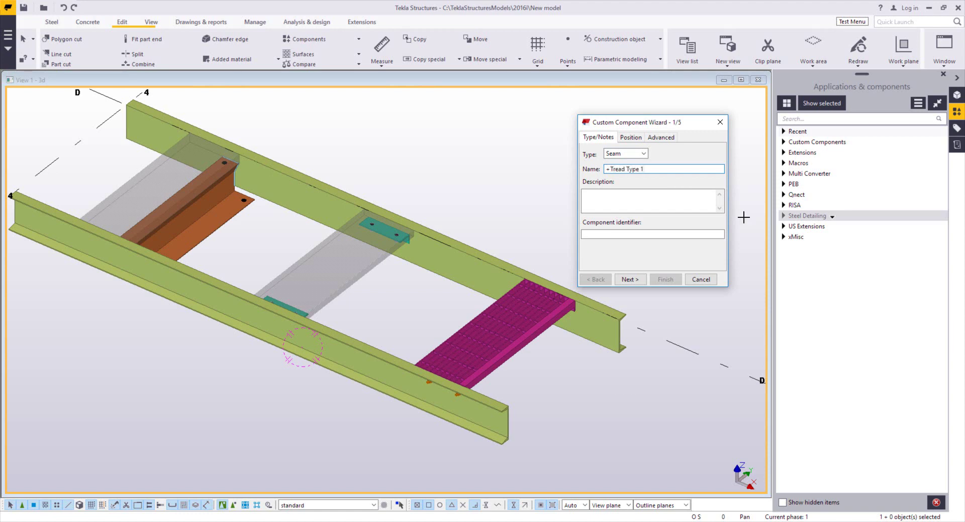
# Review the up direction and position type, and allow multiple instances of the connection between the same parts.
pyautogui.click(631, 138)
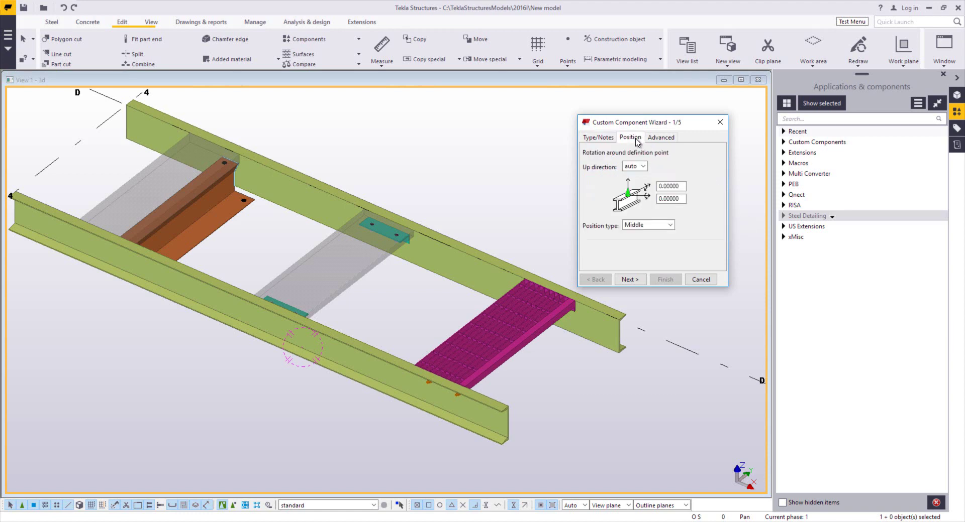
pyautogui.click(643, 167)
pyautogui.click(642, 226)
pyautogui.click(662, 141)
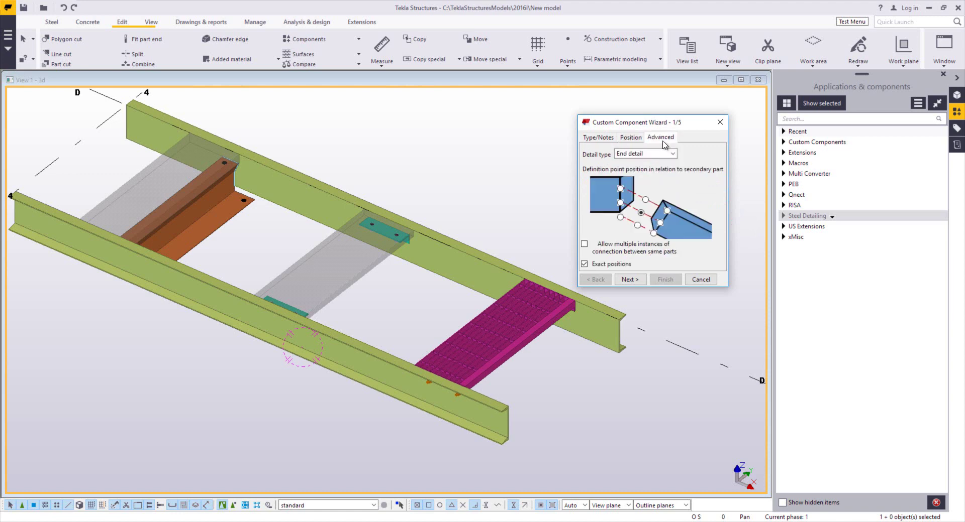
pyautogui.click(586, 245)
pyautogui.click(627, 281)
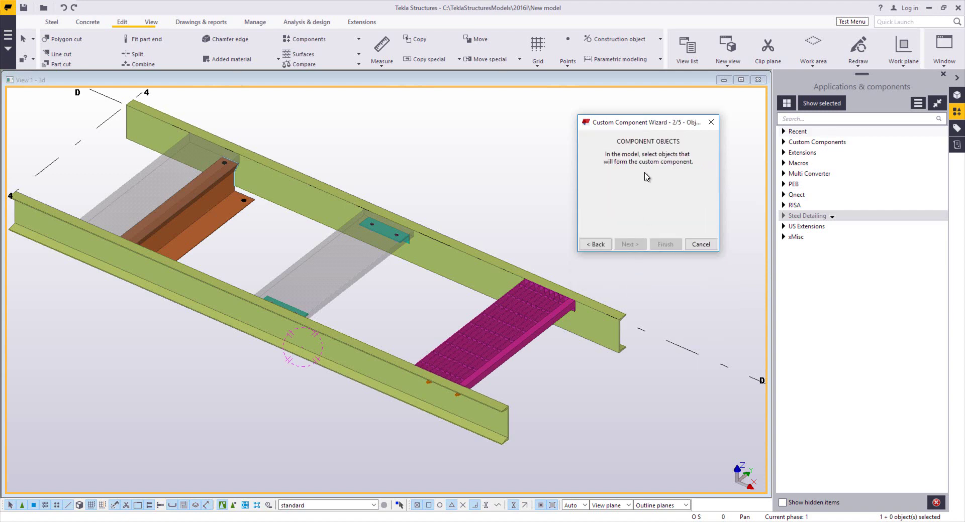
# Select the magenta grating tread together with its bolts as the component objects.
pyautogui.moveTo(556, 355); pyautogui.dragTo(435, 289, button='middle')
pyautogui.moveTo(420, 269); pyautogui.dragTo(548, 372)
pyautogui.keyDown('ctrl'); pyautogui.moveTo(548, 372); pyautogui.dragTo(474, 369, button='middle'); pyautogui.keyUp('ctrl')
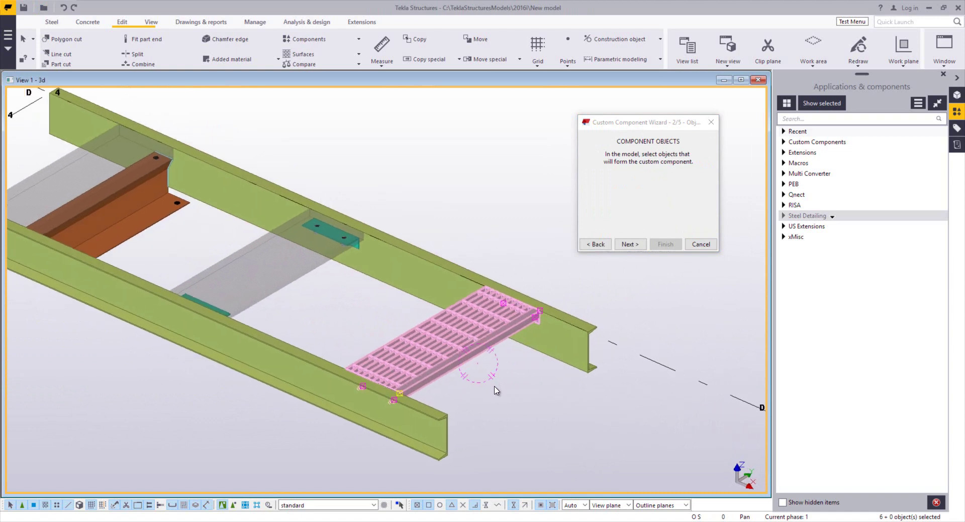
pyautogui.click(630, 245)
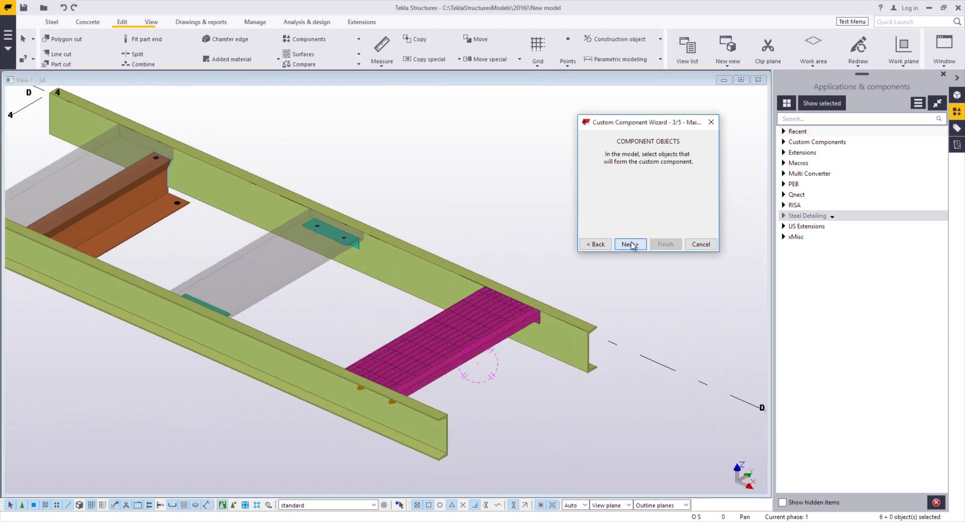
# Assign the far stringer as the main part and the near stringer as the secondary part.
pyautogui.keyDown('ctrl'); pyautogui.moveTo(571, 319); pyautogui.dragTo(512, 357, button='middle'); pyautogui.keyUp('ctrl')
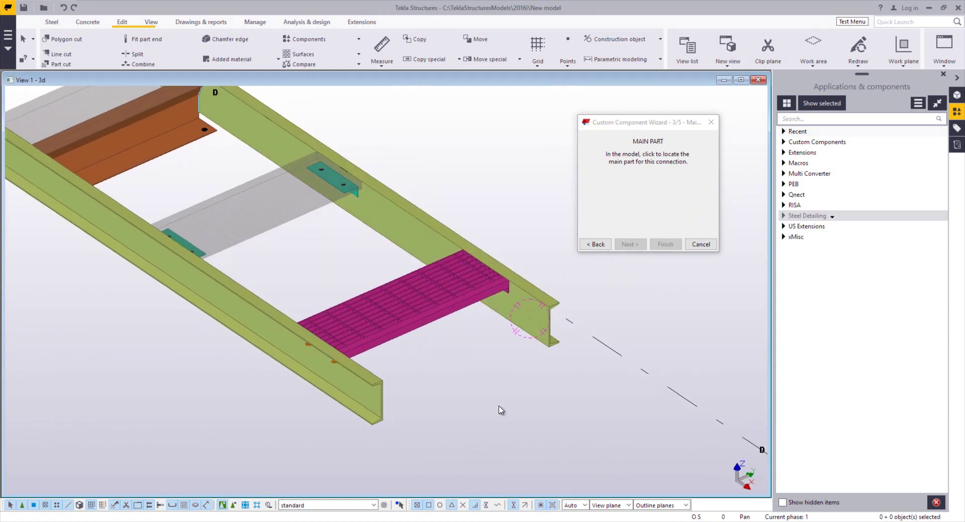
pyautogui.scroll(3, 496, 376)
pyautogui.click(537, 315)
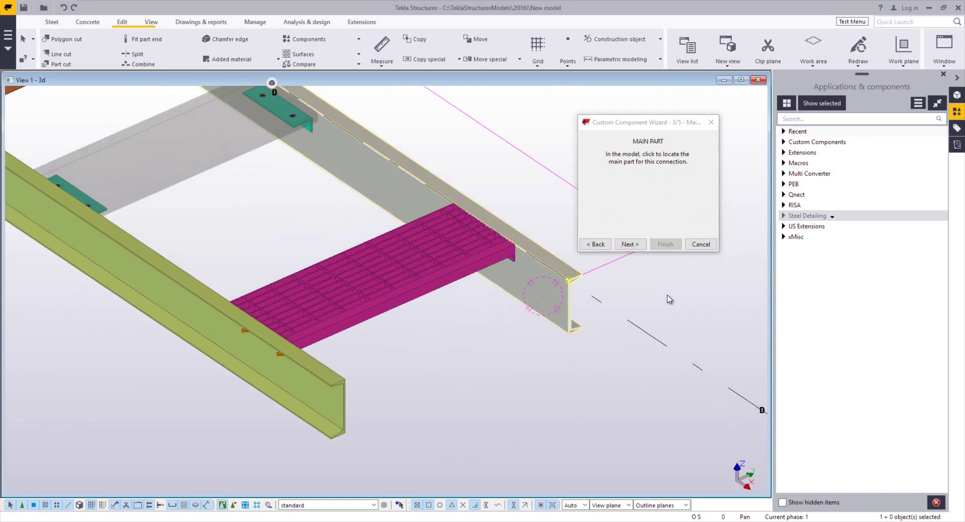
pyautogui.click(630, 245)
pyautogui.click(353, 434)
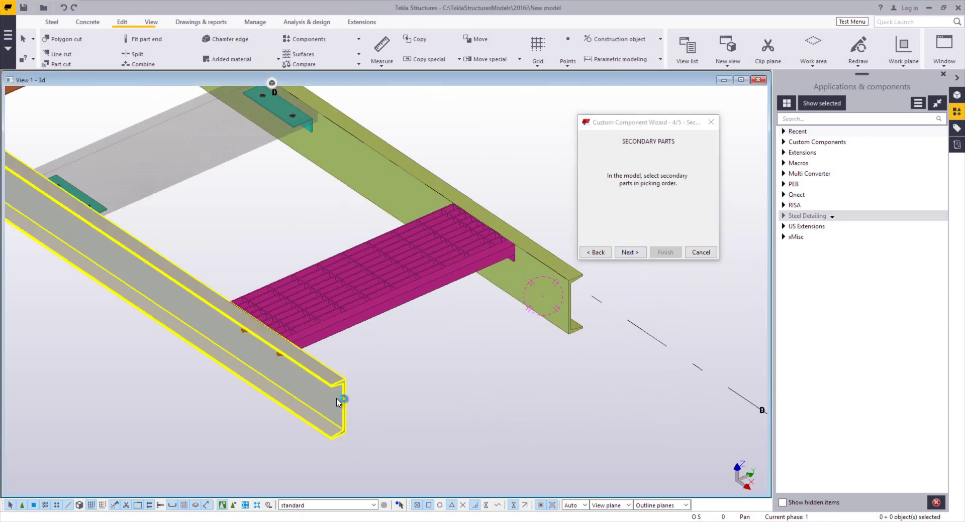
pyautogui.click(630, 252)
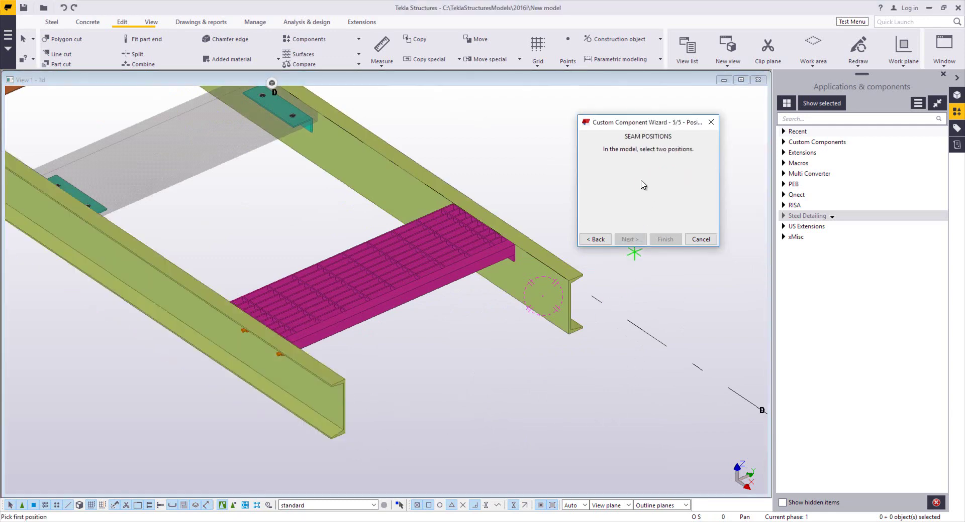
# Set the seam positions from the tread's front top corner at the far stringer to the one at the near stringer, and finish the component.
pyautogui.scroll(5, 486, 324)
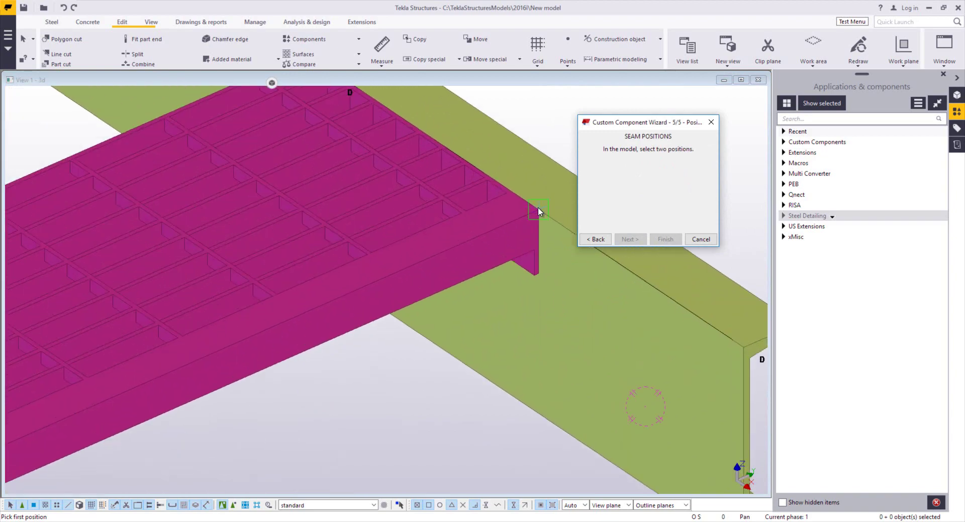
pyautogui.click(531, 214)
pyautogui.scroll(-4, 523, 218)
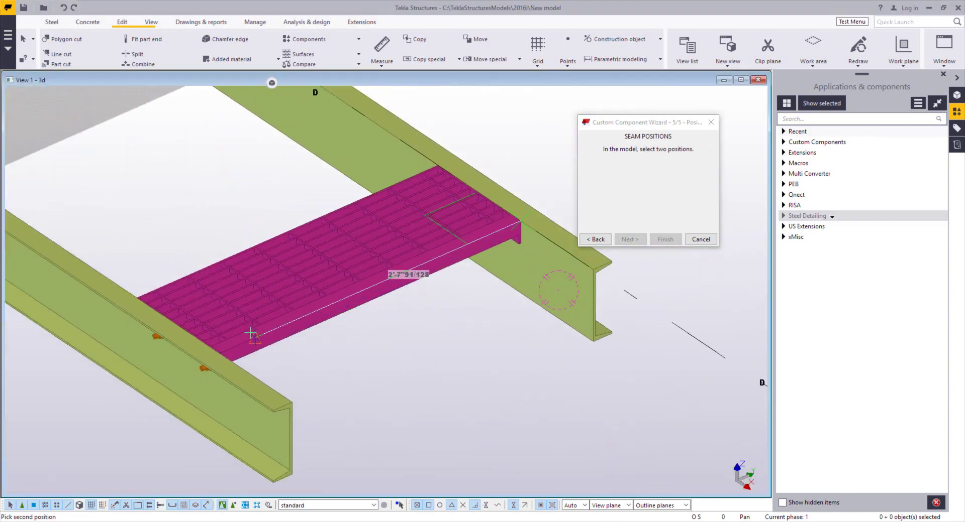
pyautogui.keyDown('ctrl'); pyautogui.moveTo(249, 329); pyautogui.dragTo(143, 329, button='middle'); pyautogui.keyUp('ctrl')
pyautogui.scroll(5, 200, 317)
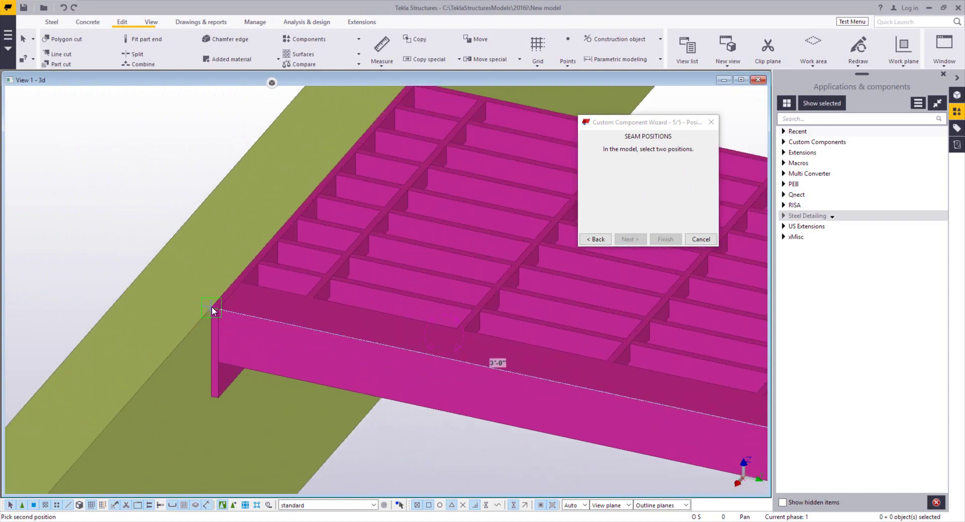
pyautogui.click(212, 307)
pyautogui.scroll(-5, 212, 307)
pyautogui.keyDown('ctrl'); pyautogui.moveTo(420, 365); pyautogui.dragTo(553, 326, button='middle'); pyautogui.keyUp('ctrl')
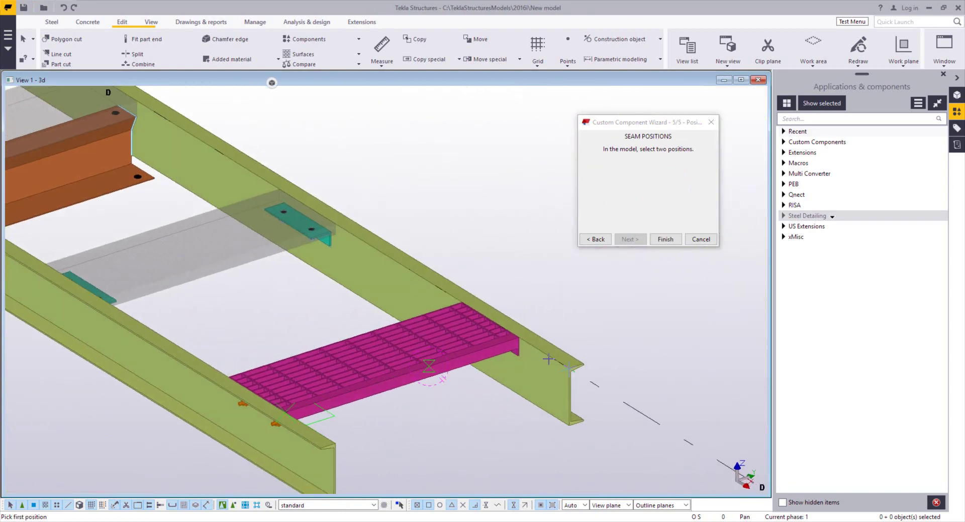
pyautogui.click(666, 240)
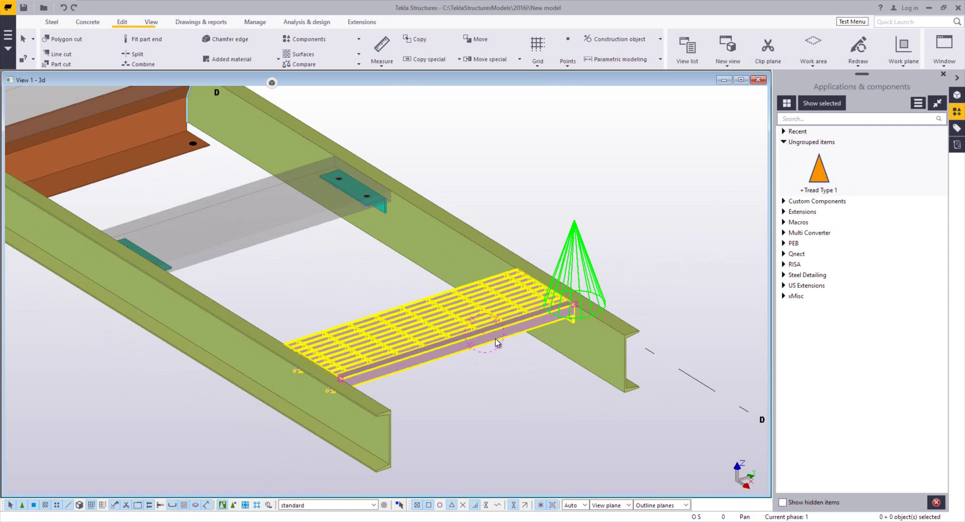
# Start defining another custom component of type Seam named "+Tread Type 2".
pyautogui.scroll(-5, 497, 343)
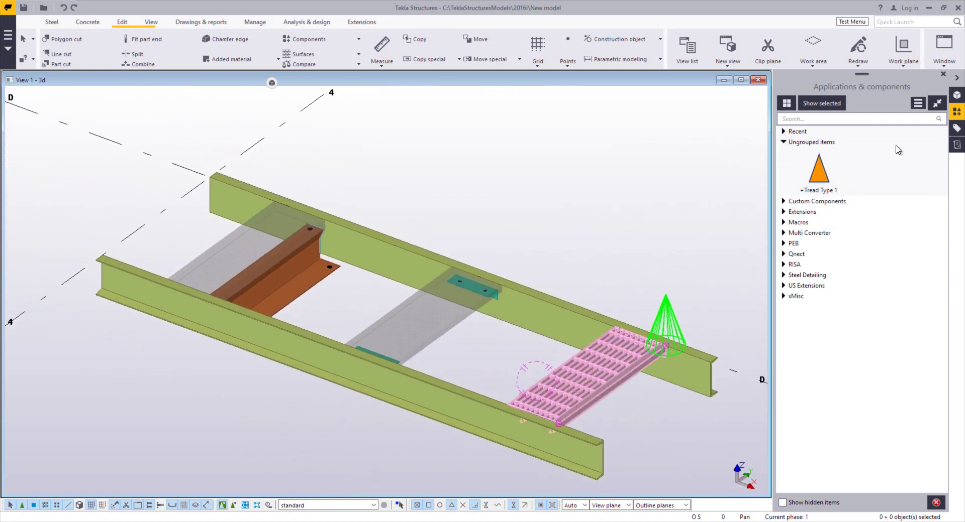
pyautogui.click(918, 104)
pyautogui.click(889, 154)
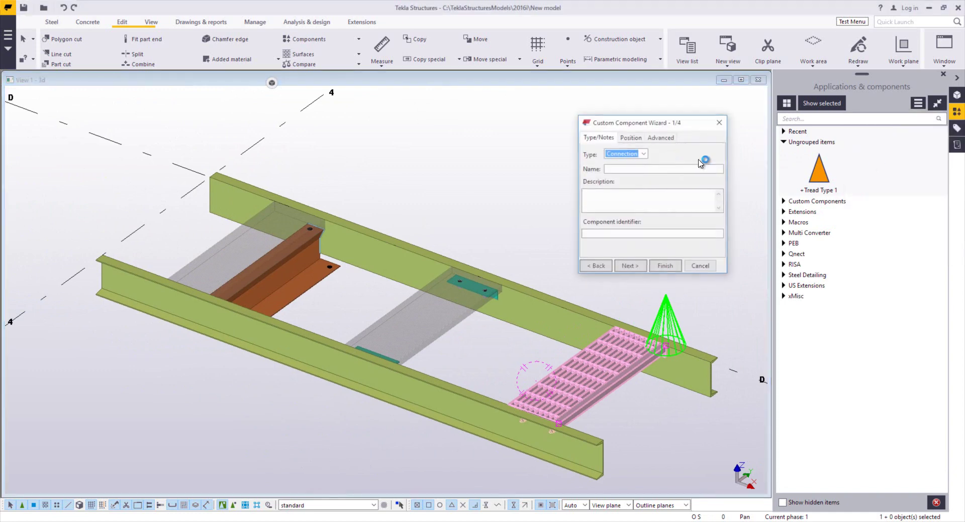
pyautogui.click(625, 153)
pyautogui.click(631, 177)
pyautogui.click(635, 171)
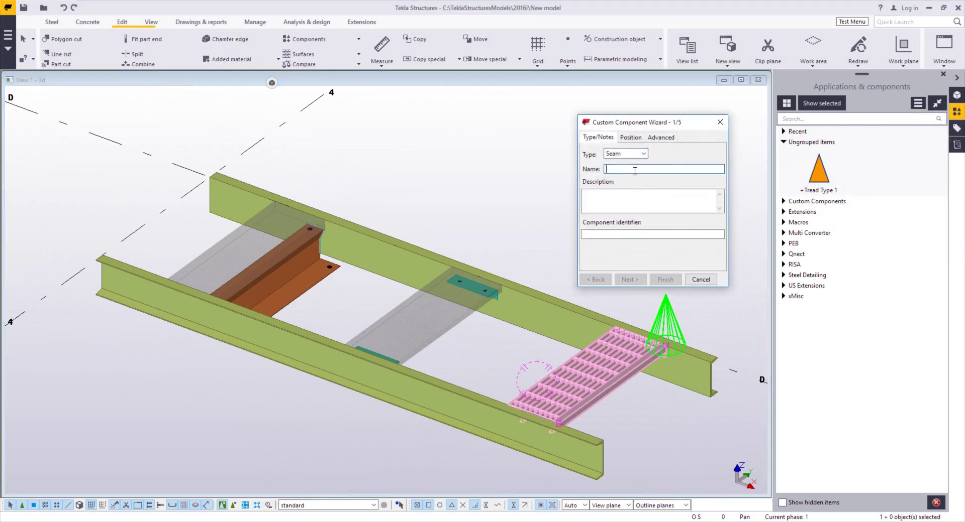
pyautogui.write('+tre')
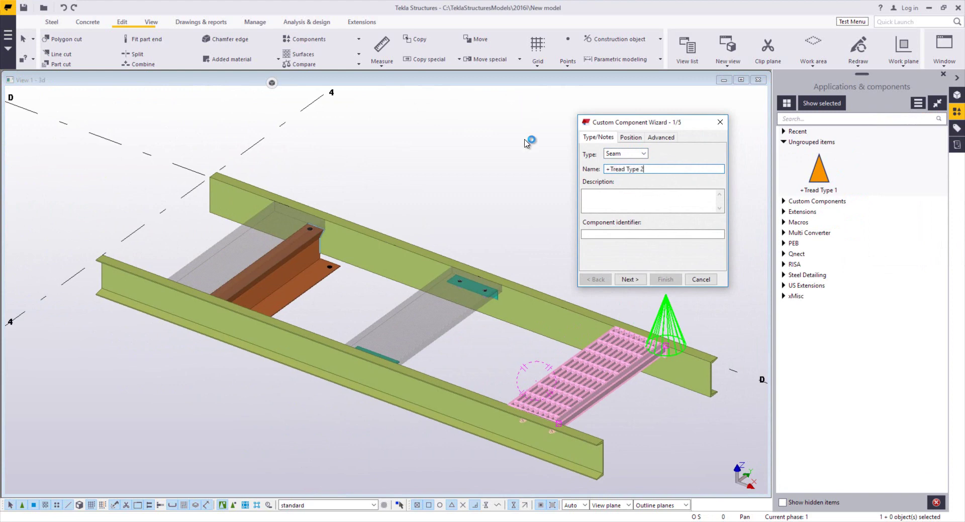
# Check the second tread component's up direction options and allow multiple instances of the connection between the same parts.
pyautogui.click(639, 141)
pyautogui.click(639, 167)
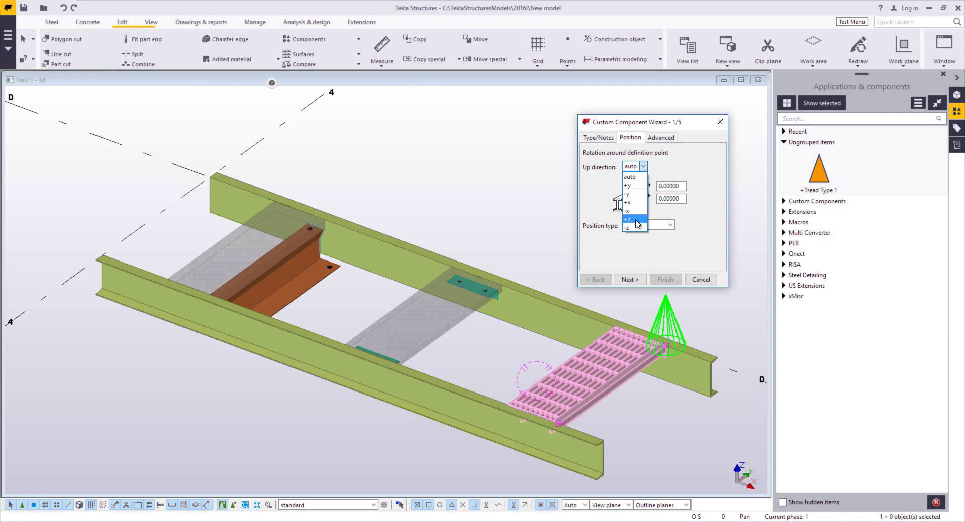
pyautogui.click(653, 184)
pyautogui.click(661, 139)
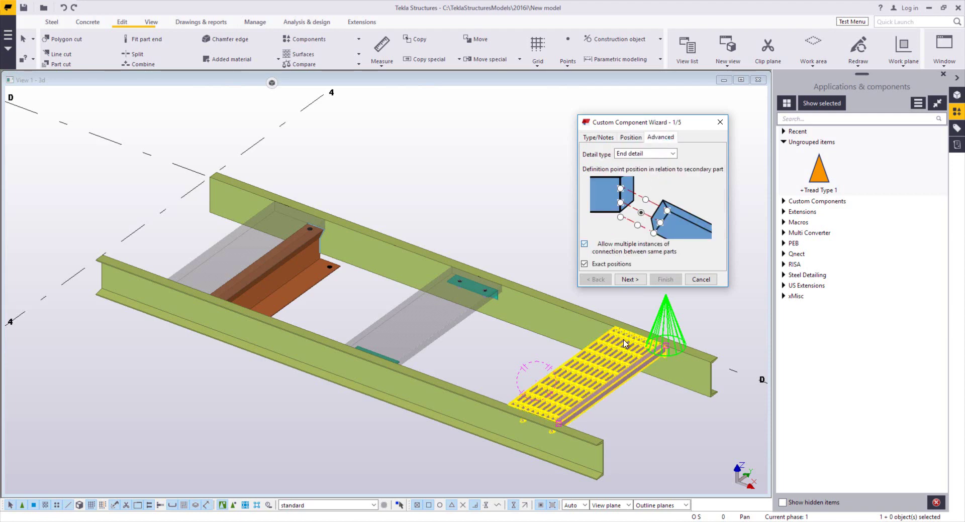
pyautogui.click(629, 279)
# Select the middle tread with its support angles and bolts as the component objects.
pyautogui.moveTo(493, 344); pyautogui.dragTo(396, 303, button='middle')
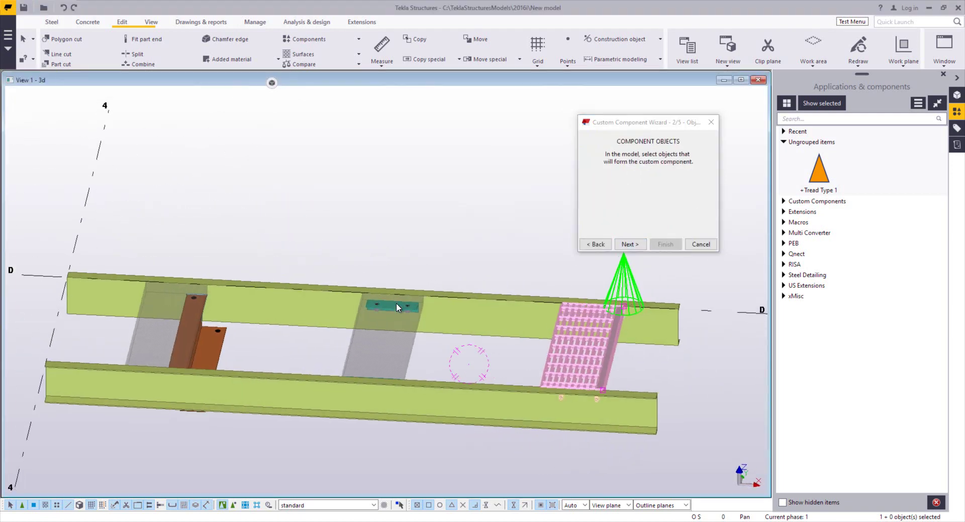
pyautogui.moveTo(298, 230); pyautogui.dragTo(464, 450)
pyautogui.keyDown('ctrl'); pyautogui.moveTo(415, 349); pyautogui.dragTo(437, 331, button='middle'); pyautogui.keyUp('ctrl')
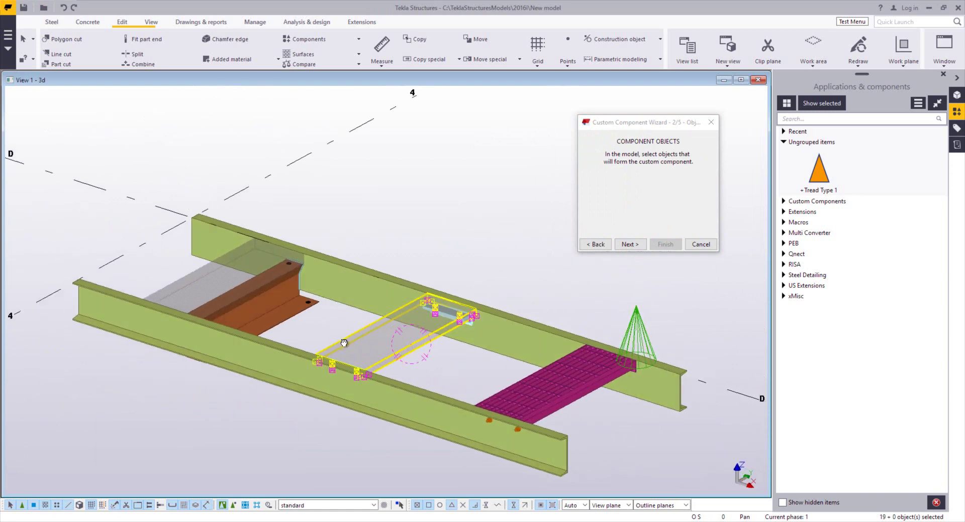
pyautogui.scroll(3, 437, 331)
pyautogui.click(630, 245)
# Assign the far stringer as the main part and the near stringer as the secondary part for the second tread component.
pyautogui.click(538, 333)
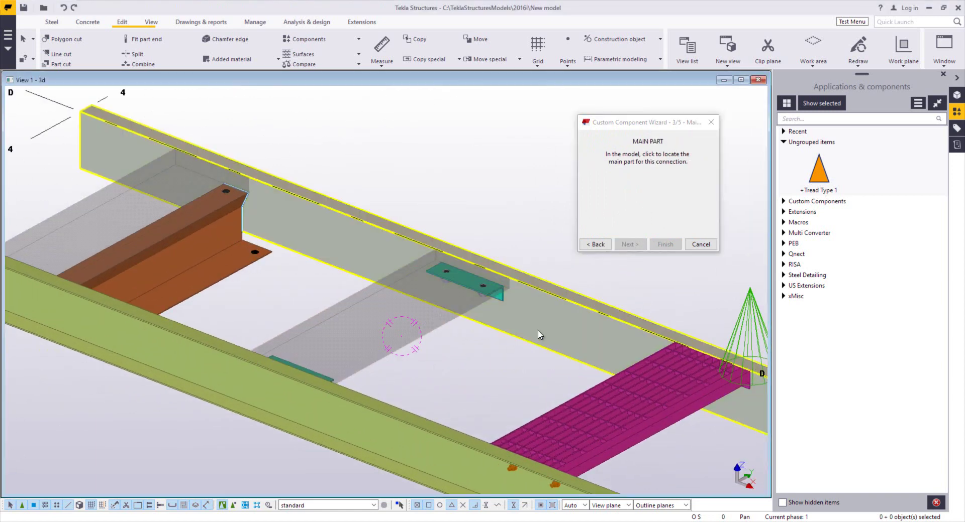
pyautogui.click(629, 244)
pyautogui.click(421, 444)
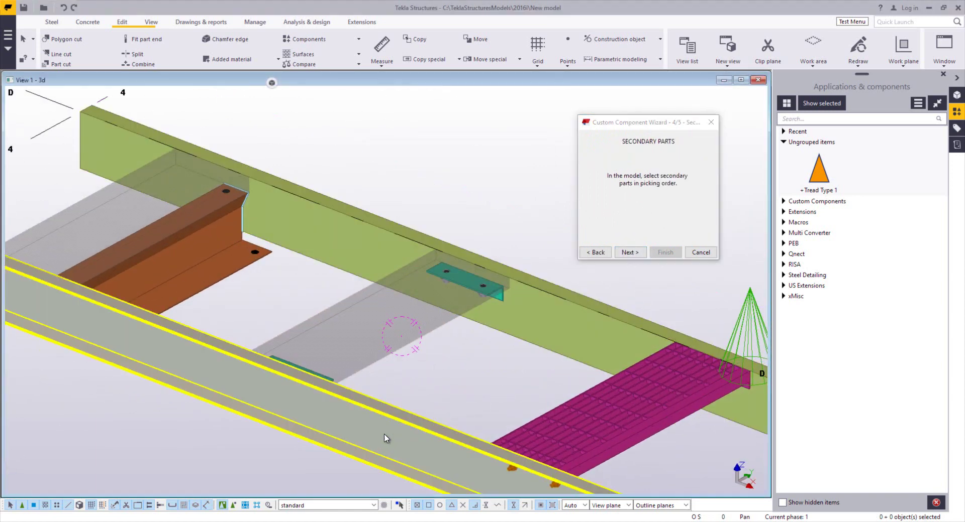
pyautogui.click(630, 253)
# Set the seam positions from the middle tread's front top corner at the far stringer to the one at the near stringer, and finish the component.
pyautogui.scroll(4, 508, 307)
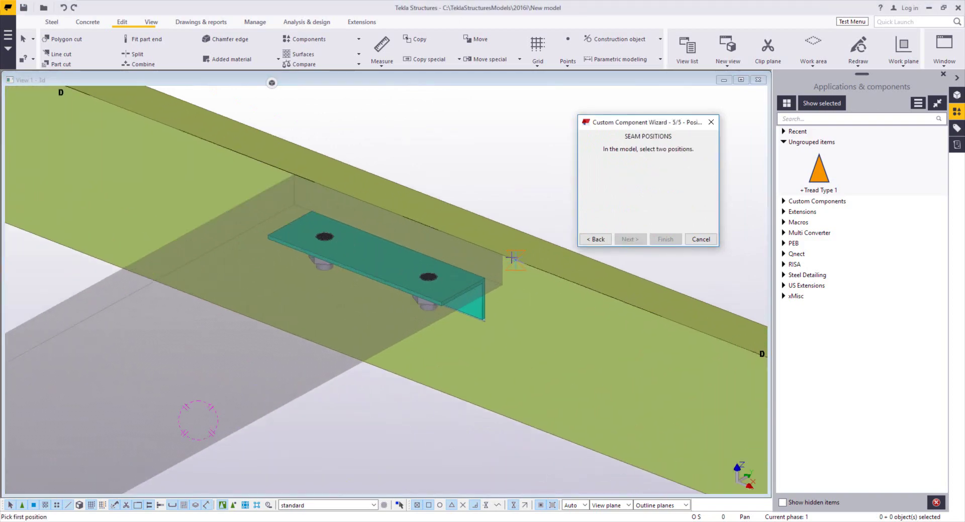
pyautogui.click(497, 254)
pyautogui.scroll(-2, 452, 301)
pyautogui.keyDown('ctrl'); pyautogui.moveTo(356, 393); pyautogui.dragTo(161, 357, button='middle'); pyautogui.keyUp('ctrl')
pyautogui.scroll(5, 323, 363)
pyautogui.scroll(2, 323, 363)
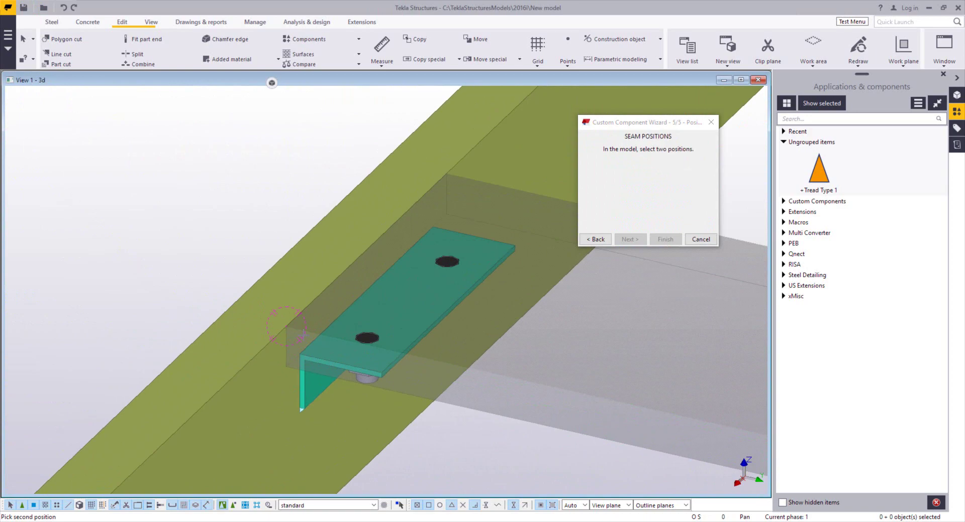
pyautogui.click(534, 377)
pyautogui.click(664, 240)
pyautogui.scroll(-5, 575, 319)
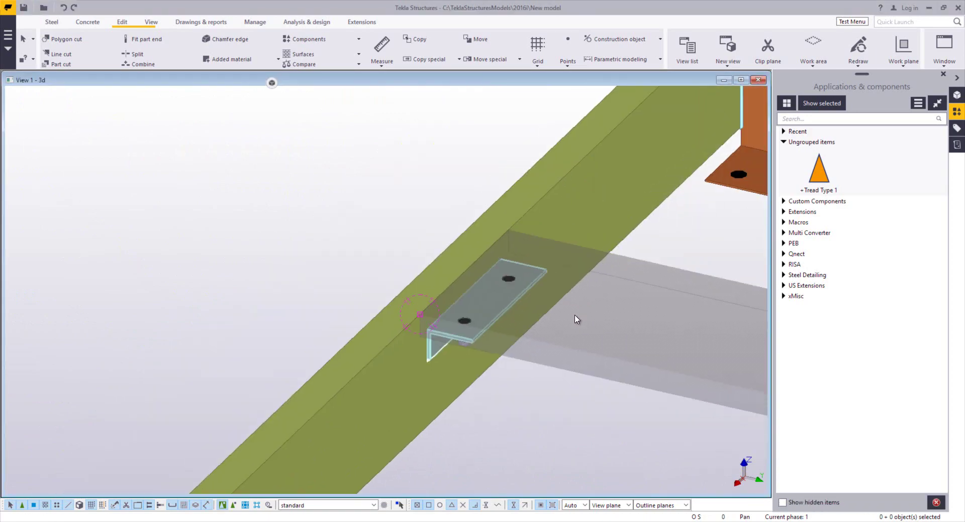
# Start defining another custom component of type Seam named "+Tread Type 3".
pyautogui.moveTo(575, 319); pyautogui.dragTo(520, 344, button='middle')
pyautogui.scroll(4, 520, 344)
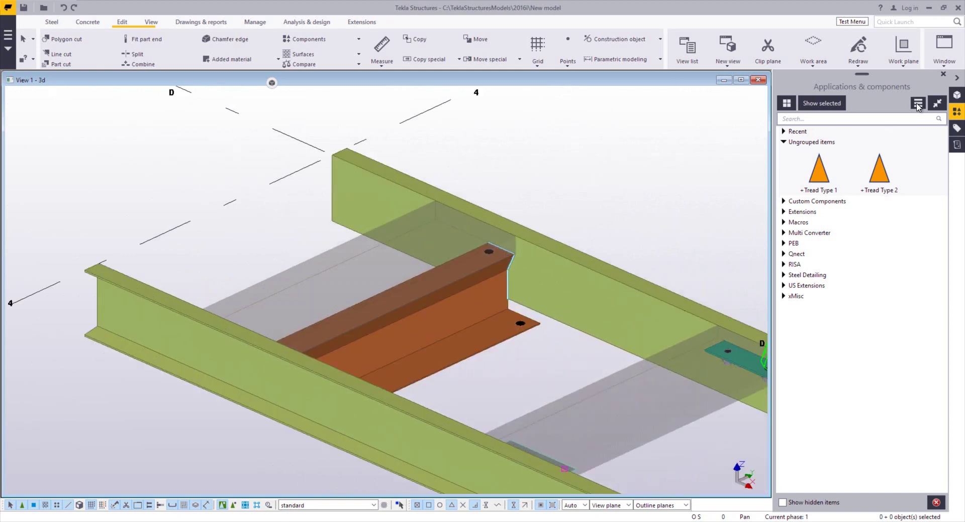
pyautogui.click(914, 108)
pyautogui.click(896, 162)
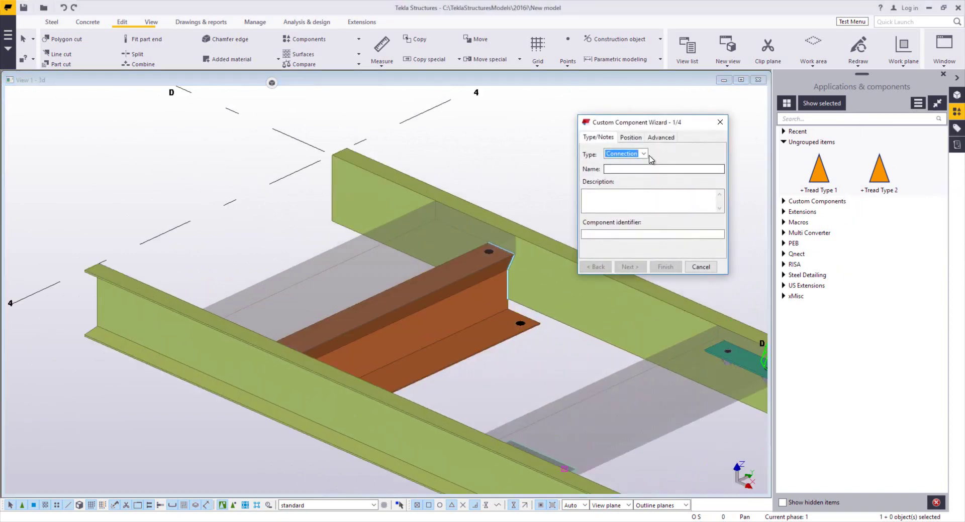
pyautogui.click(625, 153)
pyautogui.click(626, 183)
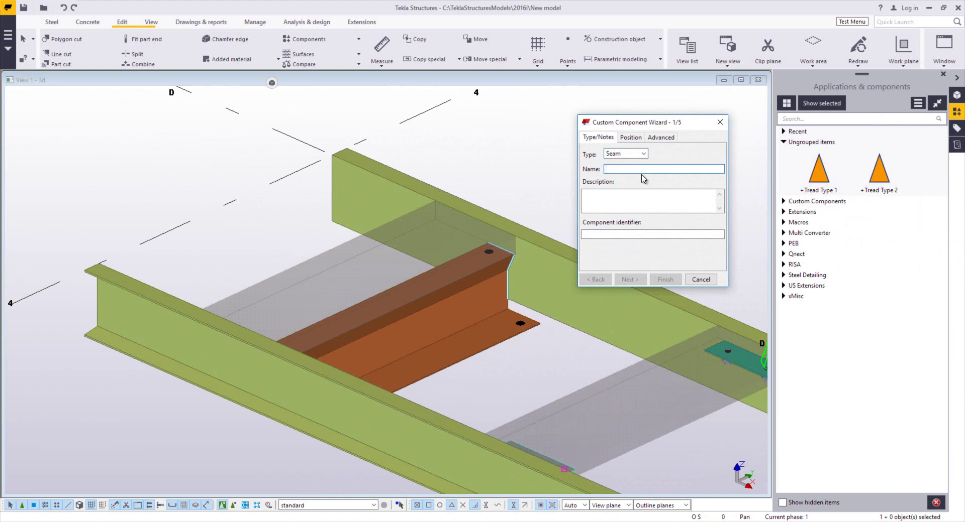
pyautogui.write('+Tread Type 3')
# Check the third tread component's up direction options and advanced settings.
pyautogui.click(631, 139)
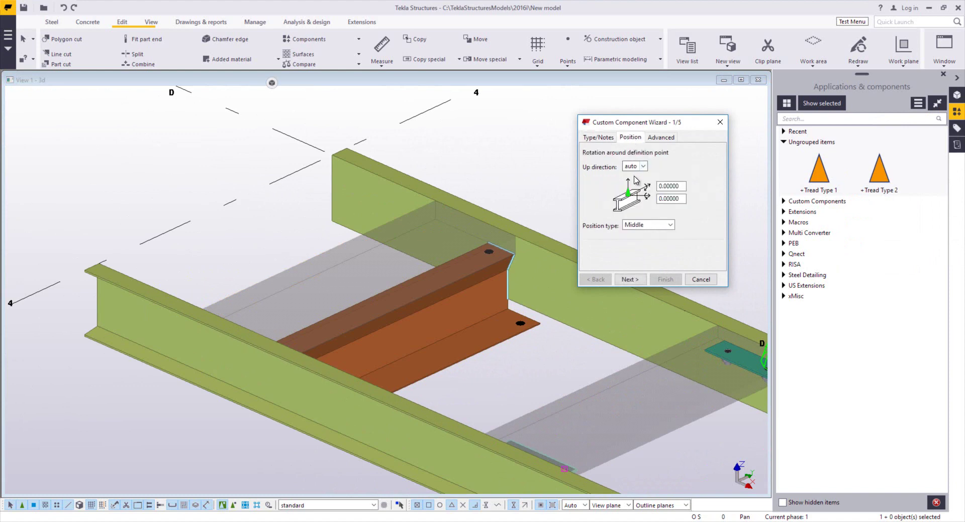
pyautogui.click(642, 166)
pyautogui.click(636, 222)
pyautogui.click(661, 138)
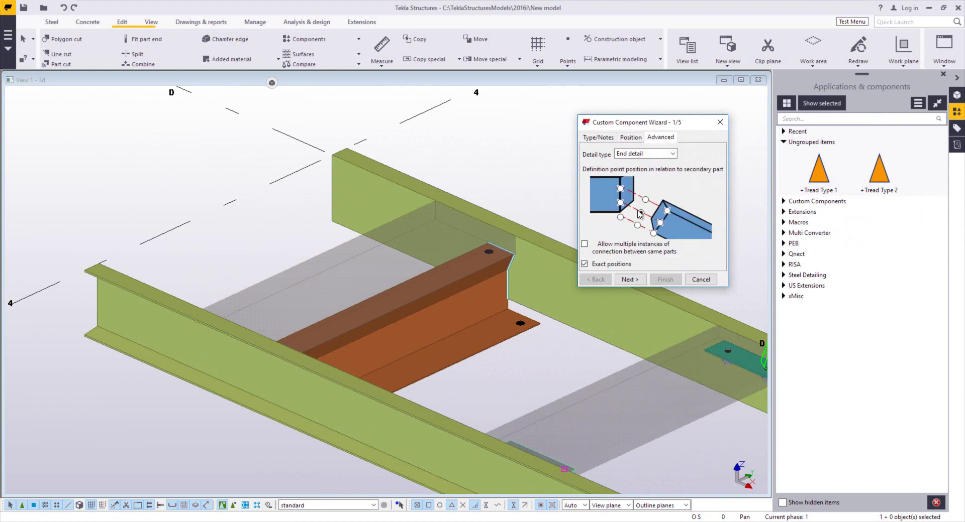
# Select the tread nearest grid line 4 together with its orange bent plate, cuts and bolts as the component objects.
pyautogui.click(629, 279)
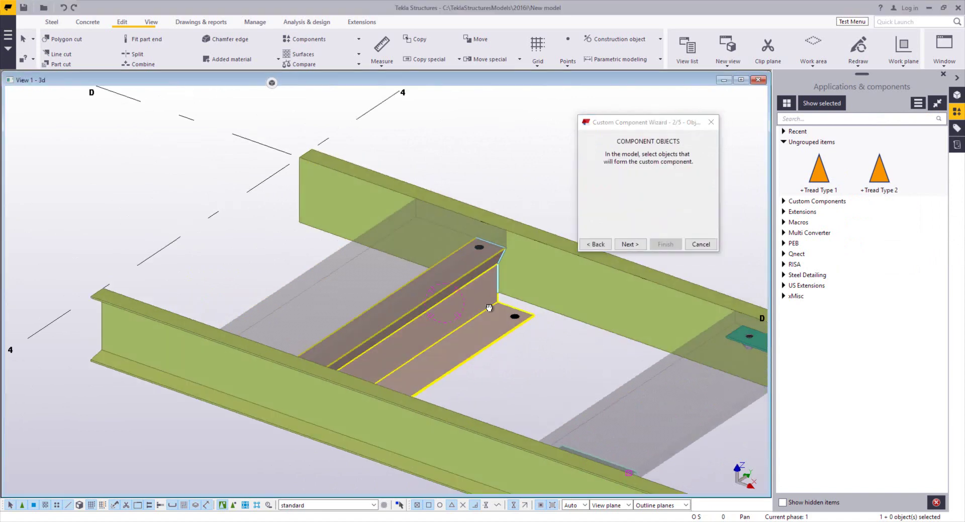
pyautogui.hotkey('ctrl', 'p')
pyautogui.moveTo(404, 372); pyautogui.dragTo(549, 485)
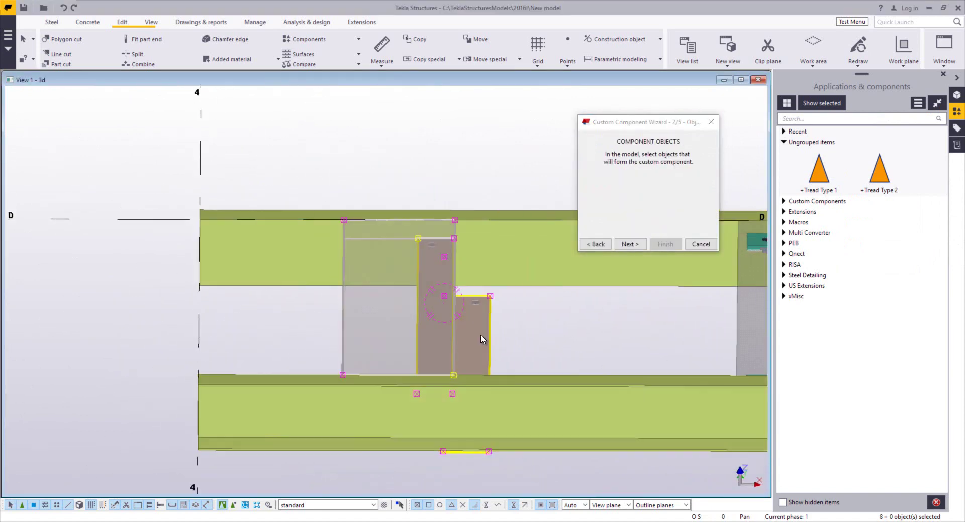
pyautogui.hotkey('ctrl', 'p')
pyautogui.click(630, 244)
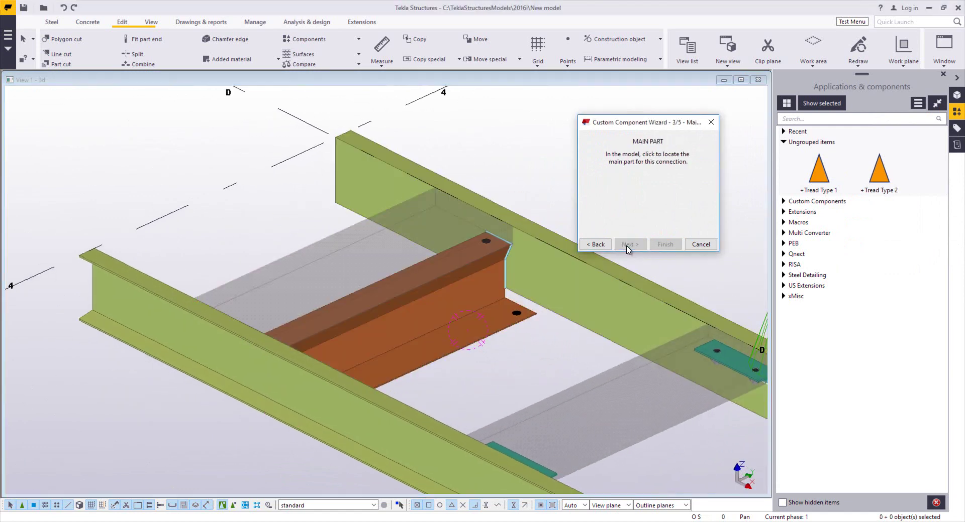
# Assign the far stringer as the main part and the near stringer as the secondary part for the third tread component.
pyautogui.click(630, 244)
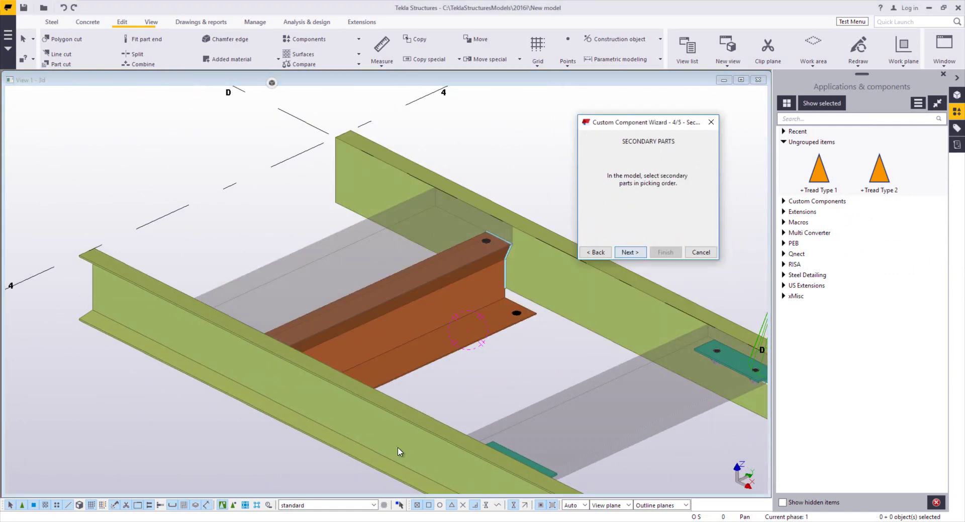
pyautogui.click(364, 429)
pyautogui.click(630, 252)
# Set the third tread's seam positions between its front top corners at the far and near stringers, and finish the component.
pyautogui.scroll(5, 508, 211)
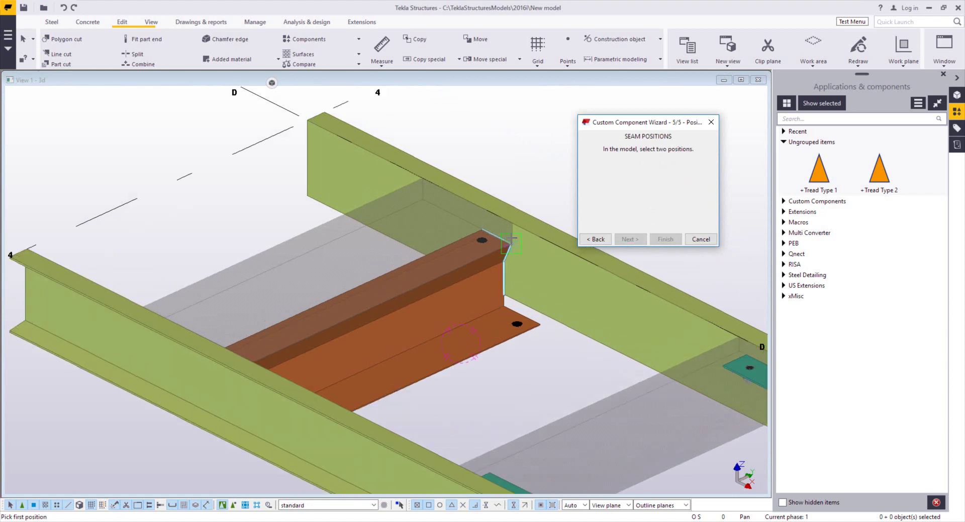
pyautogui.click(511, 211)
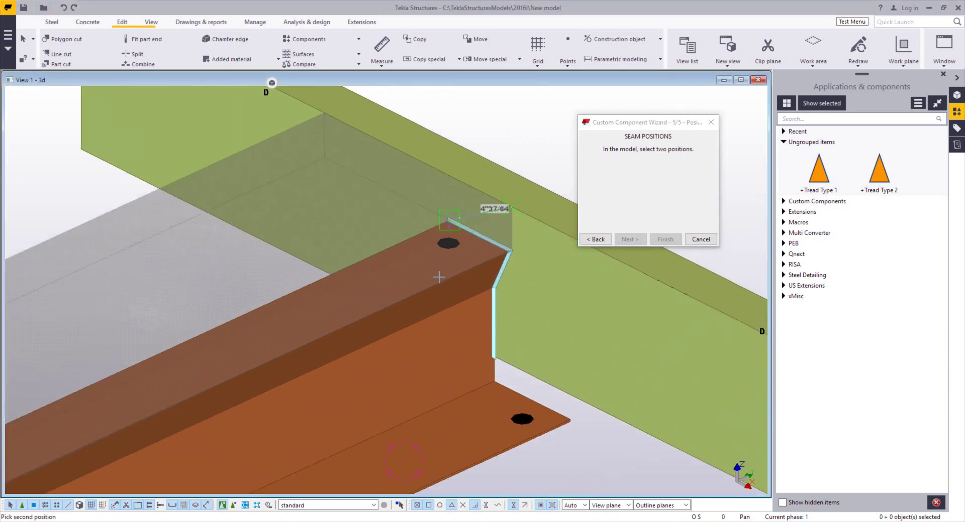
pyautogui.scroll(-5, 512, 211)
pyautogui.scroll(5, 201, 332)
pyautogui.scroll(3, 274, 329)
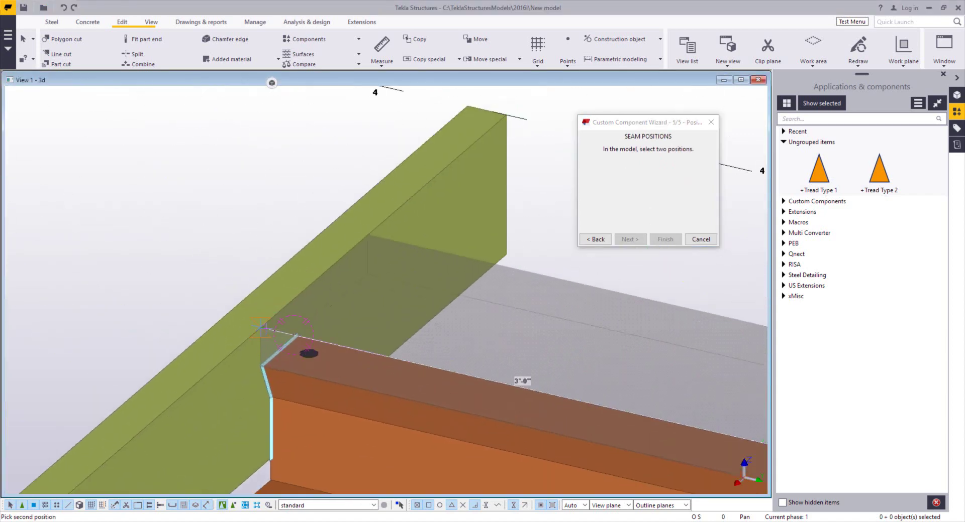
pyautogui.click(260, 328)
pyautogui.click(664, 238)
pyautogui.scroll(-8, 641, 253)
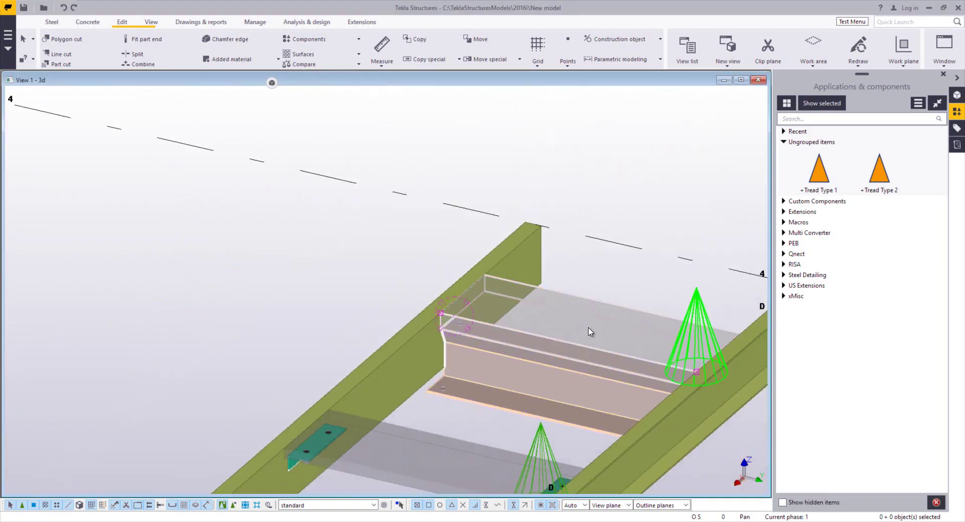
# Open the settings of the Stairs (S71) component from the stairs group of the miscellaneous steel detailing components.
pyautogui.scroll(2, 565, 316)
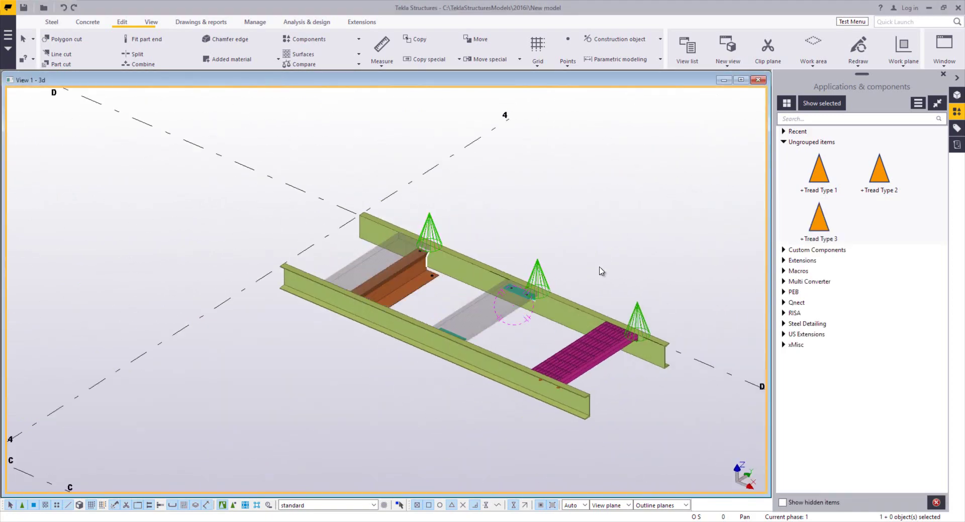
pyautogui.scroll(-2, 606, 297)
pyautogui.moveTo(652, 222); pyautogui.dragTo(611, 184, button='middle')
pyautogui.click(792, 325)
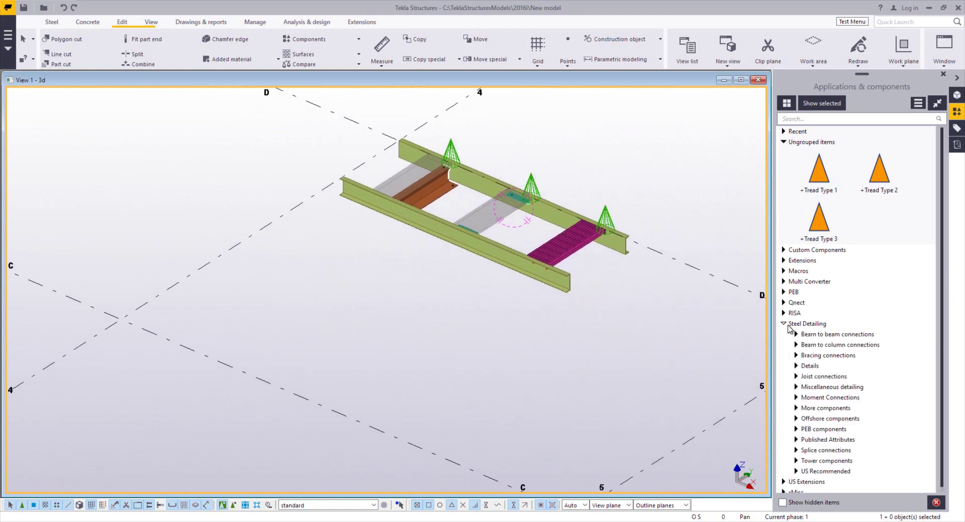
pyautogui.click(812, 385)
pyautogui.click(819, 386)
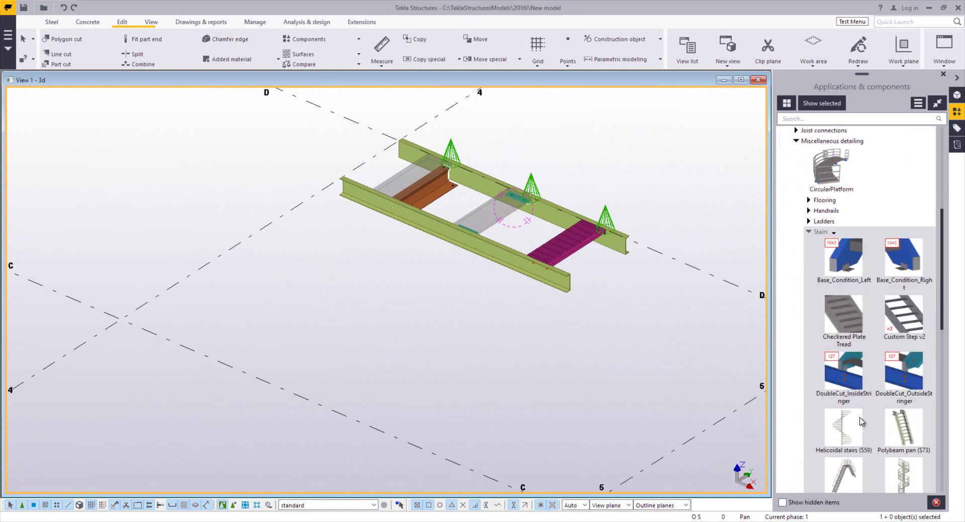
pyautogui.scroll(-2, 872, 440)
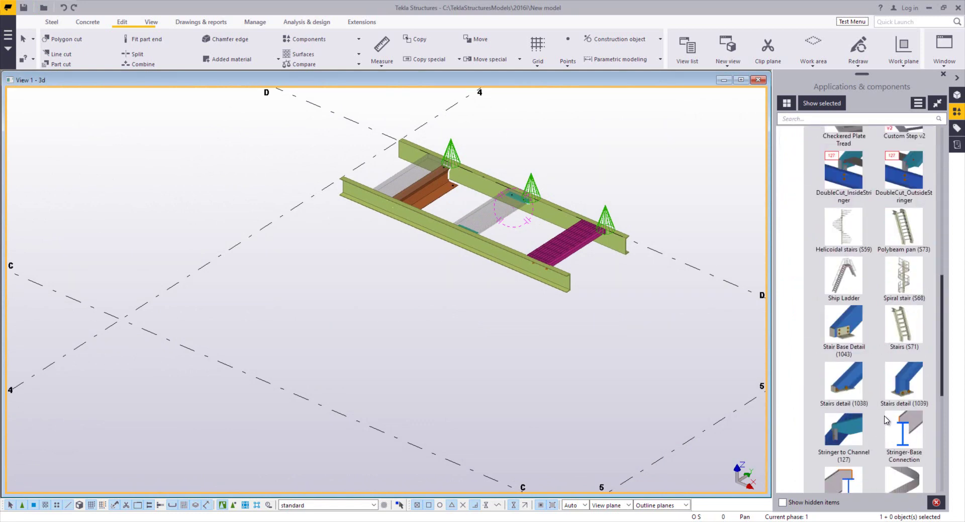
pyautogui.doubleClick(903, 329)
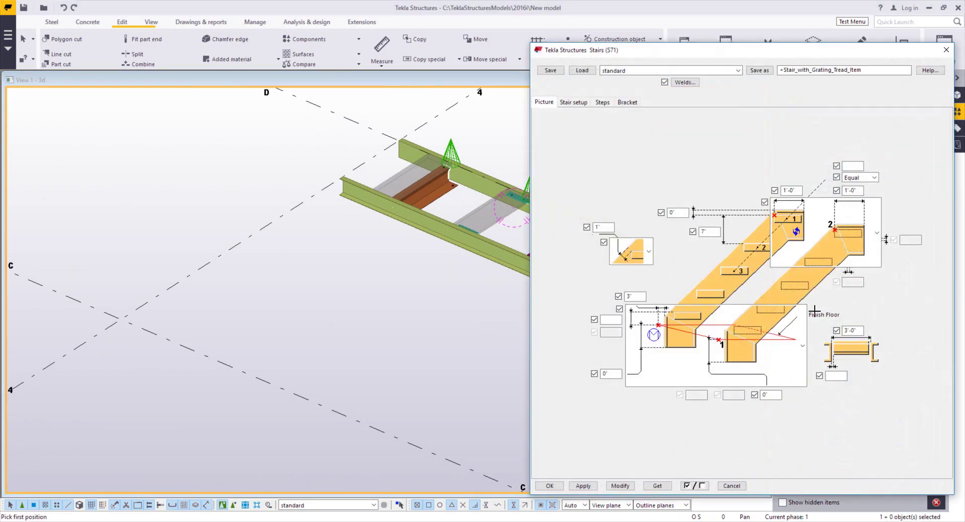
# Set the step type to Steps in the stair setup and choose the plain rectangular shape for the steps.
pyautogui.click(578, 103)
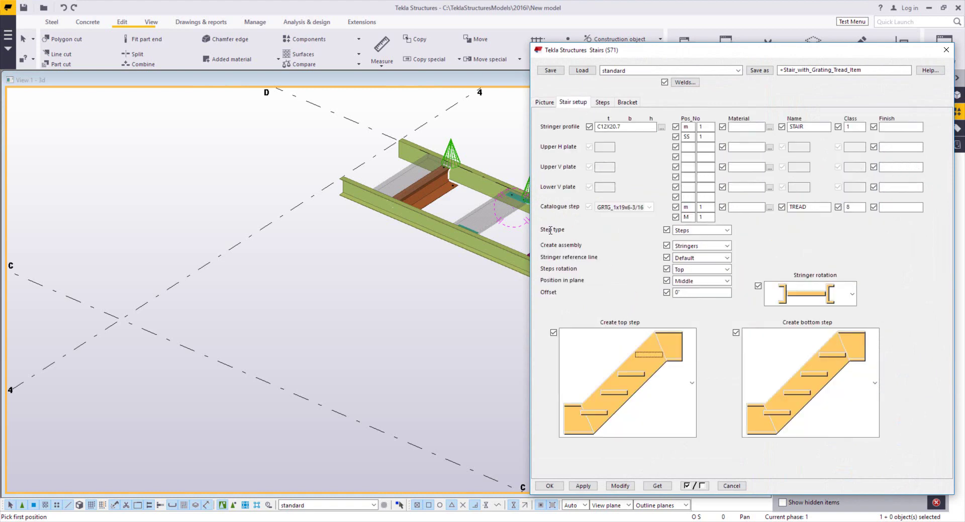
pyautogui.click(691, 231)
pyautogui.click(692, 239)
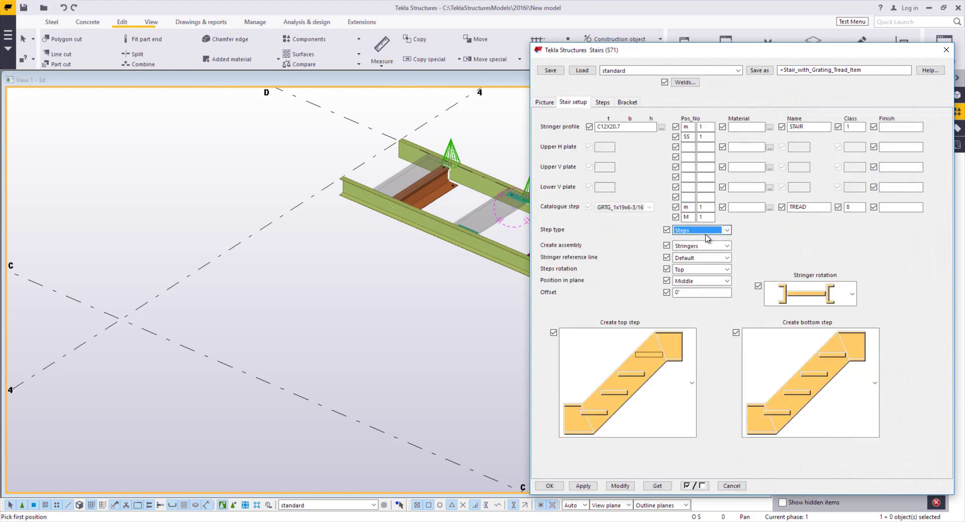
pyautogui.click(605, 103)
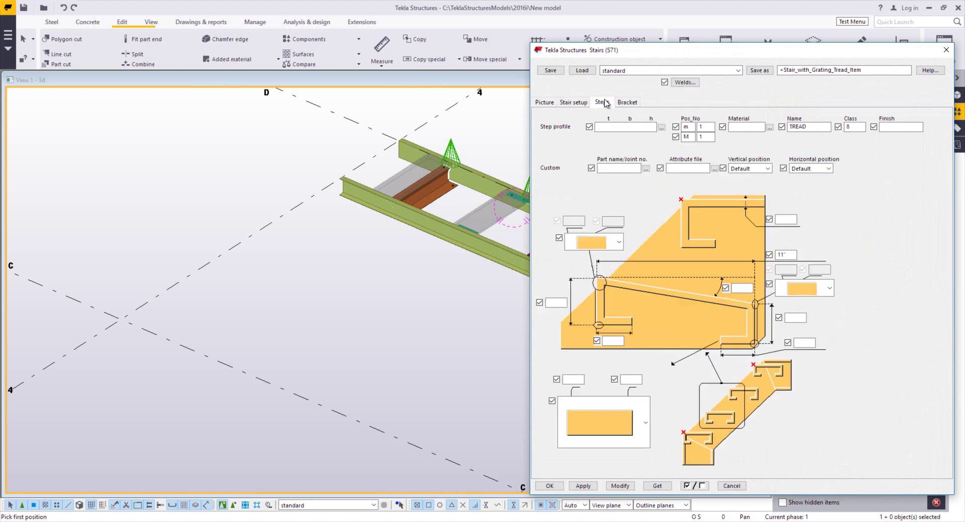
pyautogui.click(645, 423)
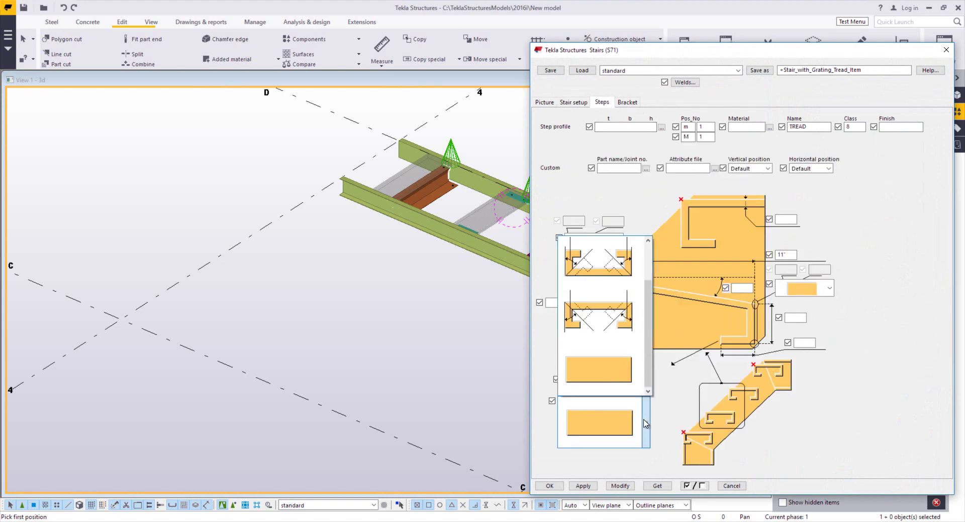
pyautogui.click(612, 379)
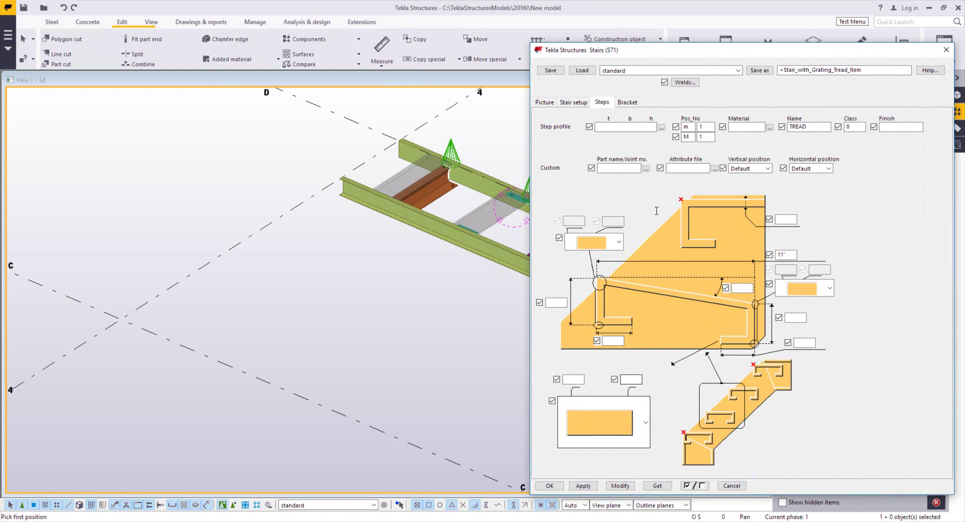
# Assign the custom component +Tread Type 1 as the stair's step and apply the settings.
pyautogui.click(646, 168)
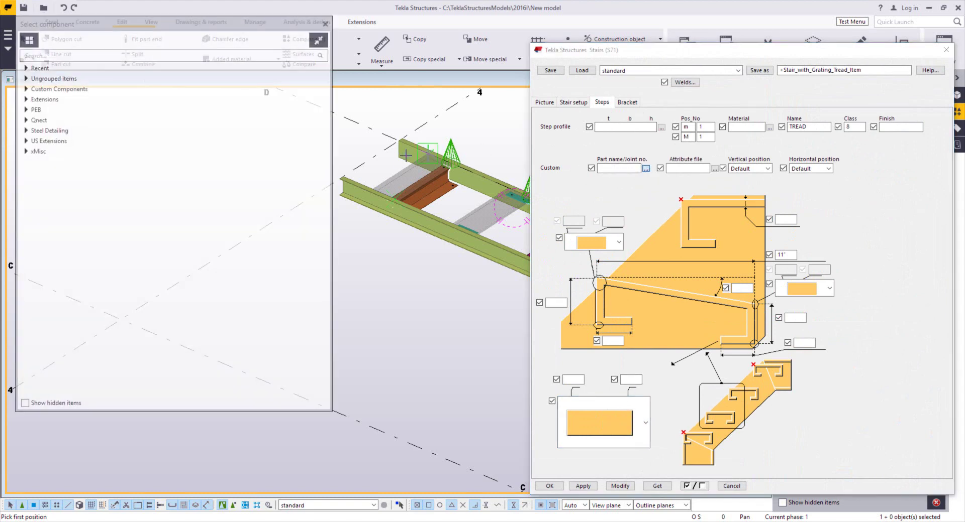
pyautogui.click(52, 77)
pyautogui.doubleClick(65, 120)
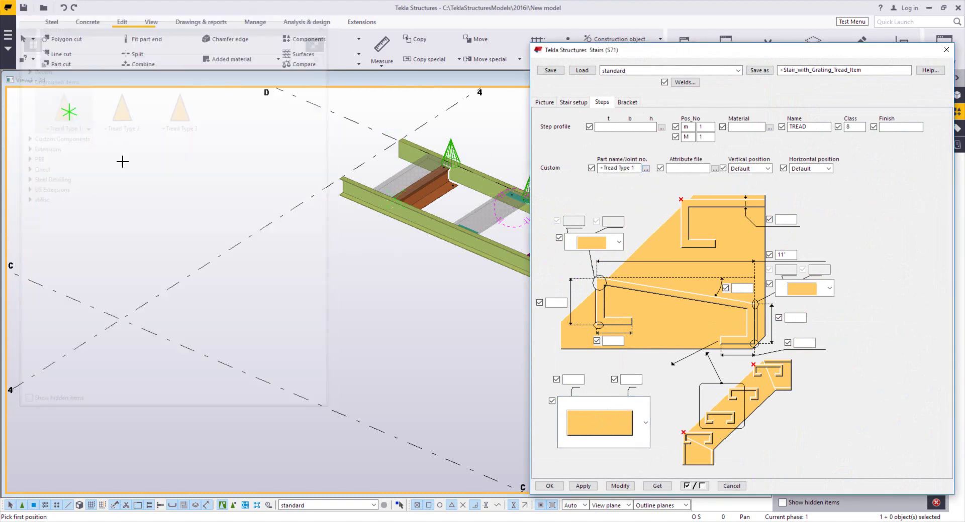
pyautogui.keyDown('ctrl'); pyautogui.moveTo(122, 160); pyautogui.dragTo(613, 473, button='middle'); pyautogui.keyUp('ctrl')
pyautogui.click(583, 487)
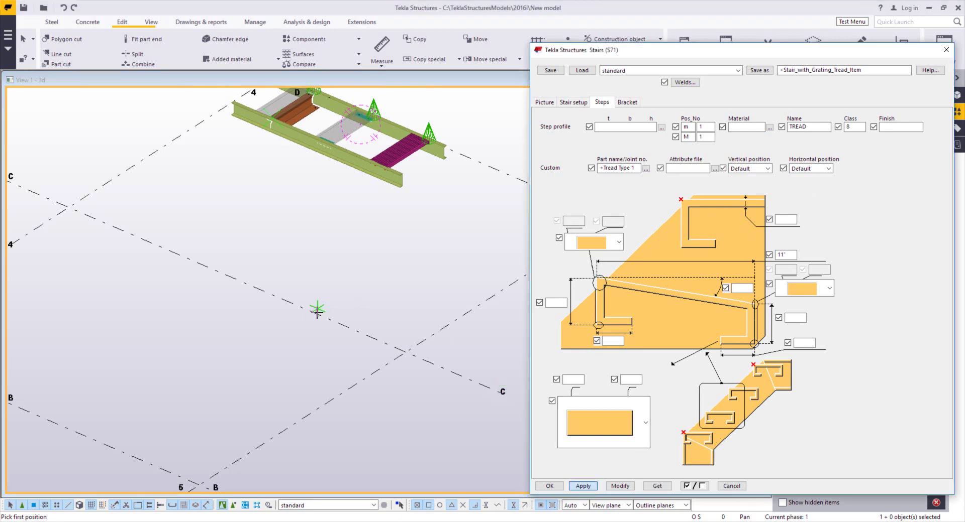
# Place the stair from a point on grid line C to a second point about 11'-0" along it and 7'-0" above.
pyautogui.click(329, 319)
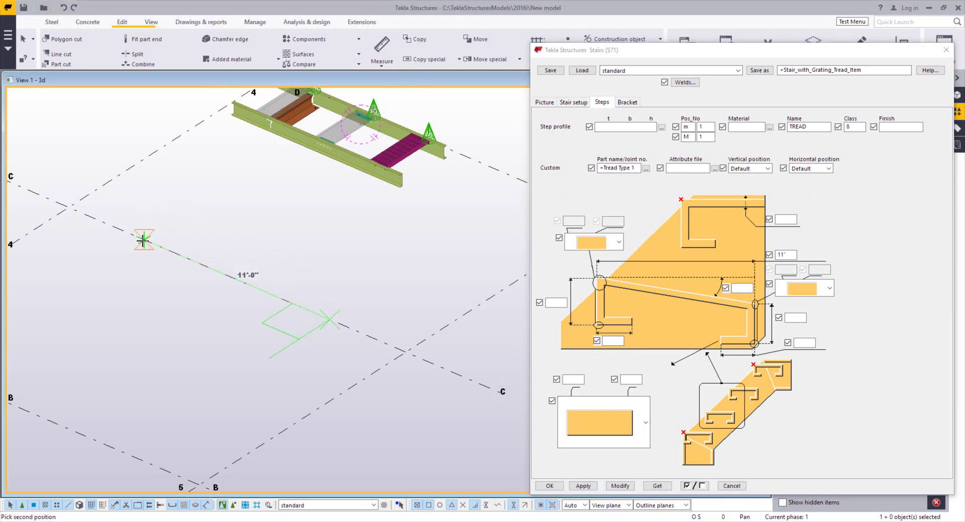
pyautogui.keyDown('ctrl'); pyautogui.moveTo(141, 126); pyautogui.dragTo(151, 156, button='middle'); pyautogui.keyUp('ctrl')
pyautogui.click(153, 162)
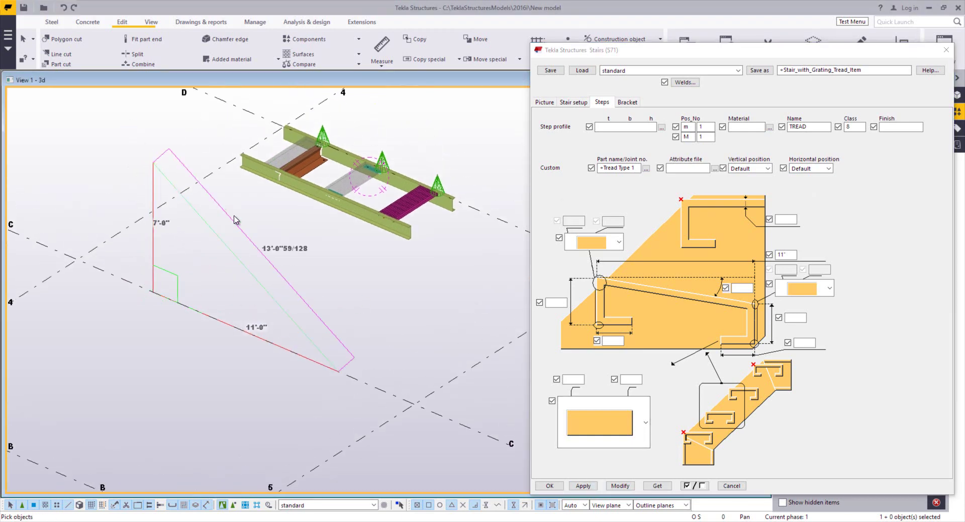
pyautogui.scroll(5, 359, 311)
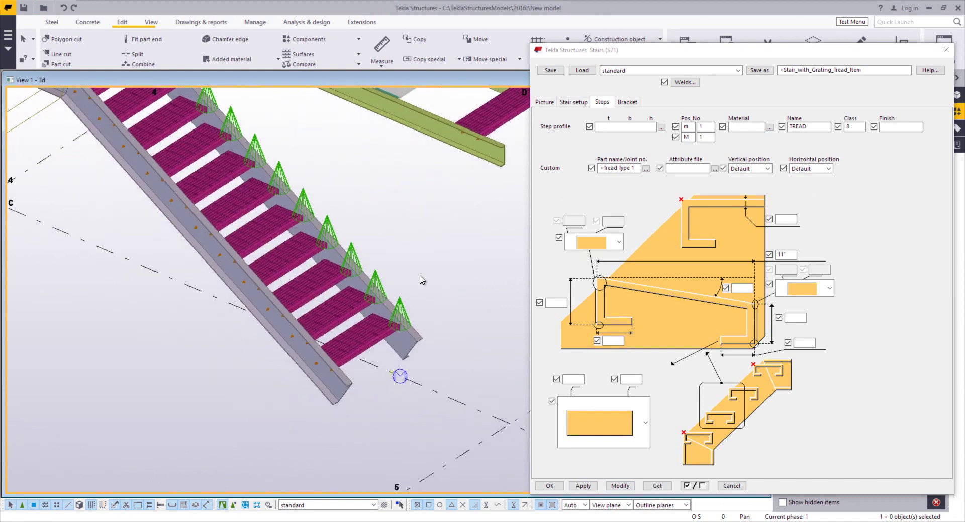
pyautogui.scroll(2, 421, 279)
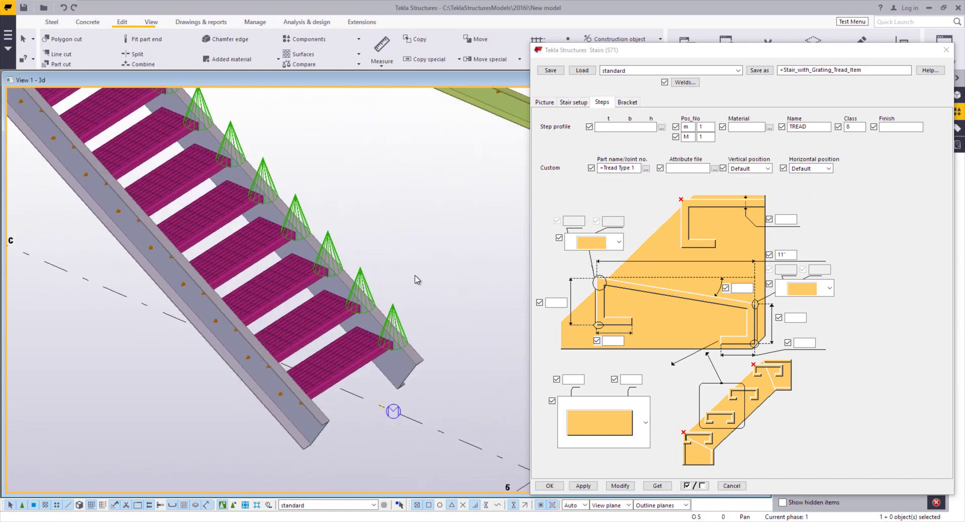
# Copy the stair linearly with a dY of -5'-0" and 2 copies, and end the copy command.
pyautogui.scroll(-5, 417, 280)
pyautogui.click(416, 280)
pyautogui.rightClick(400, 279)
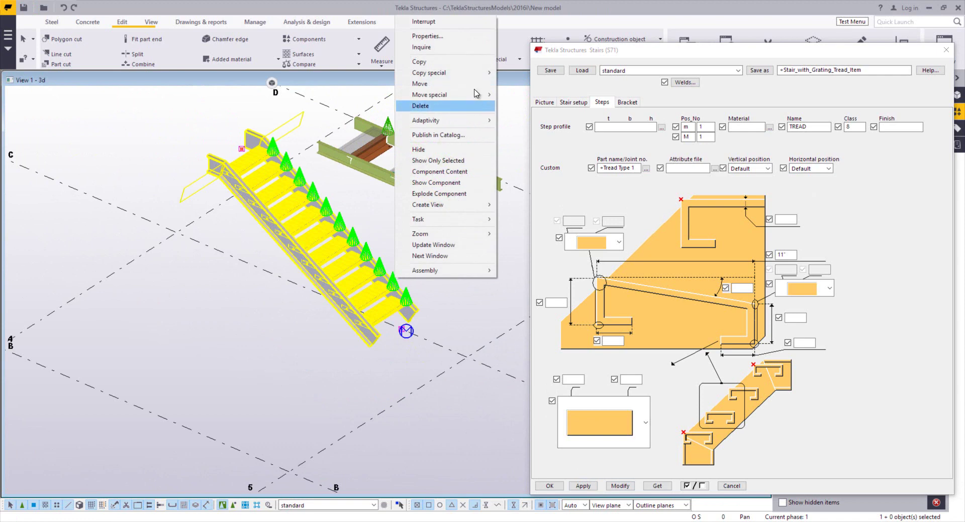
pyautogui.moveTo(437, 72)
pyautogui.click(520, 72)
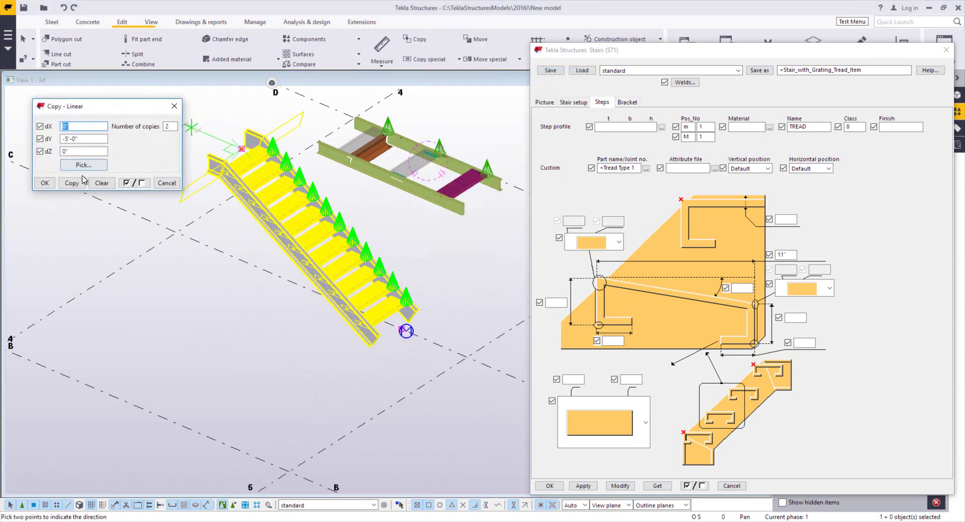
pyautogui.click(72, 183)
pyautogui.click(166, 183)
pyautogui.rightClick(449, 388)
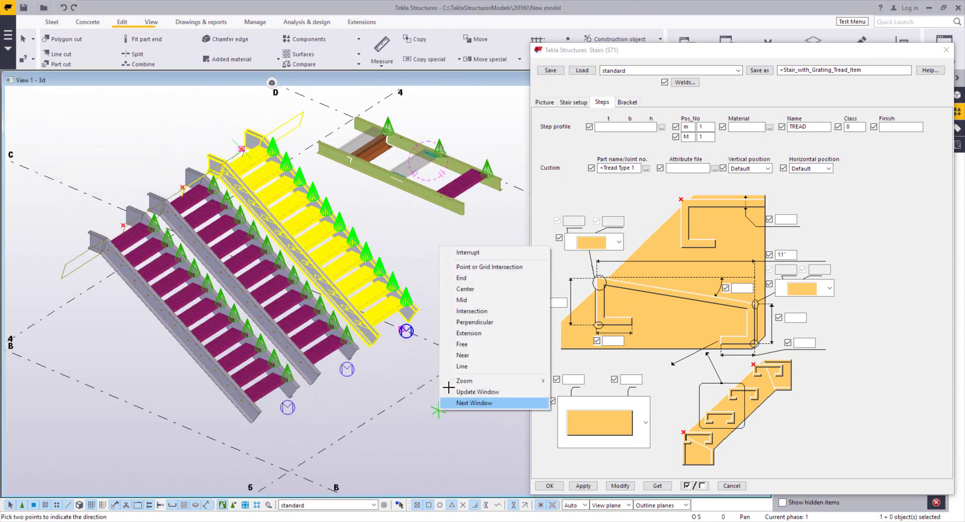
pyautogui.click(483, 252)
# Change the custom step of the middle stair to +Tread Type 2 and modify the stair with it.
pyautogui.scroll(4, 319, 351)
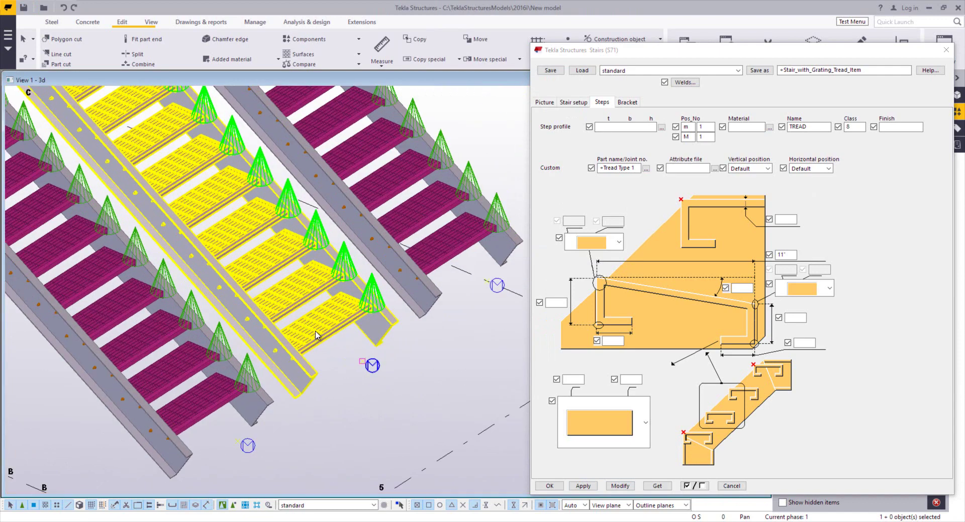
pyautogui.click(636, 169)
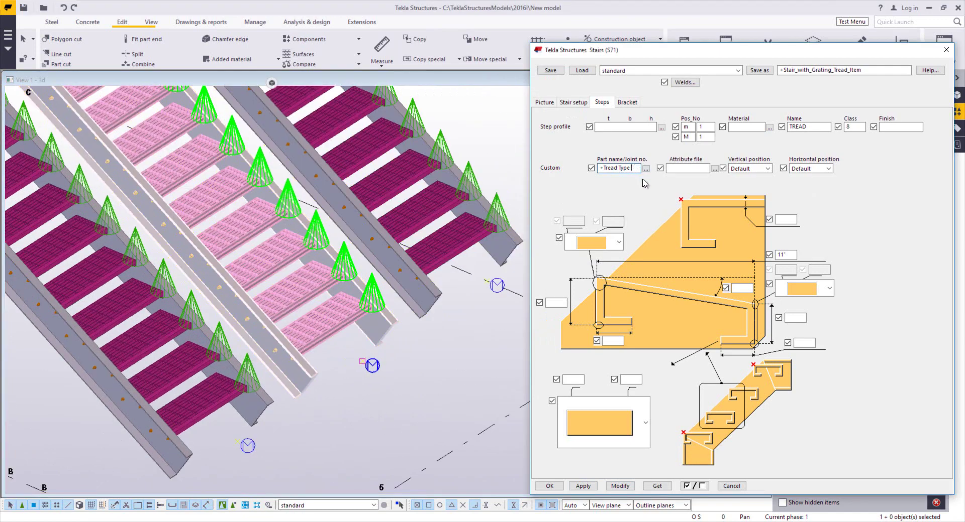
pyautogui.write('2')
pyautogui.click(620, 486)
# Change the custom step of the copied stair farthest from the original to +Tread Type 3 and modify the stair.
pyautogui.moveTo(364, 399); pyautogui.dragTo(428, 387, button='middle')
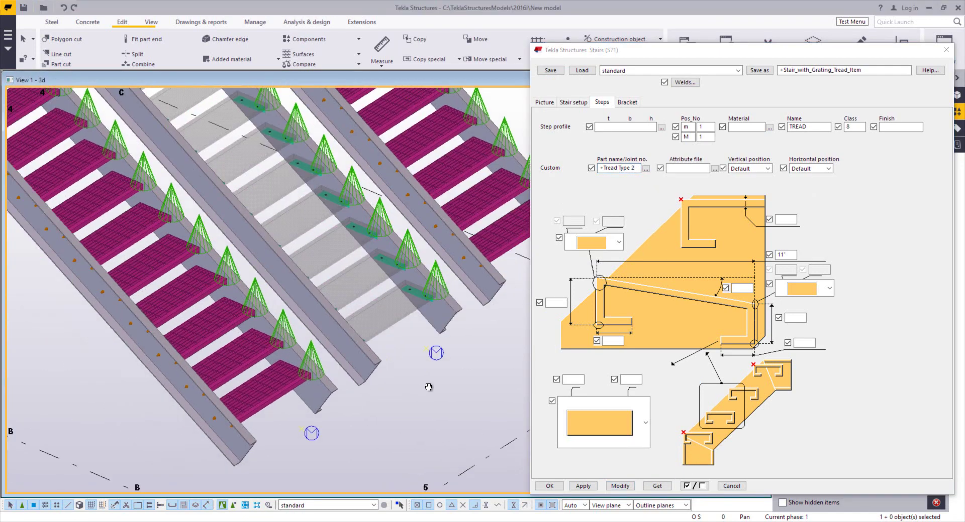
pyautogui.scroll(3, 297, 353)
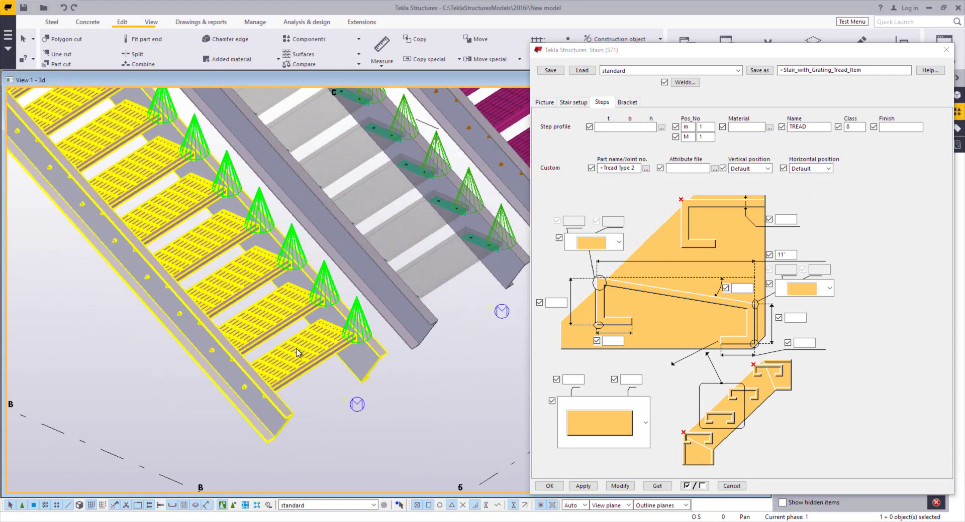
pyautogui.click(622, 194)
pyautogui.click(638, 170)
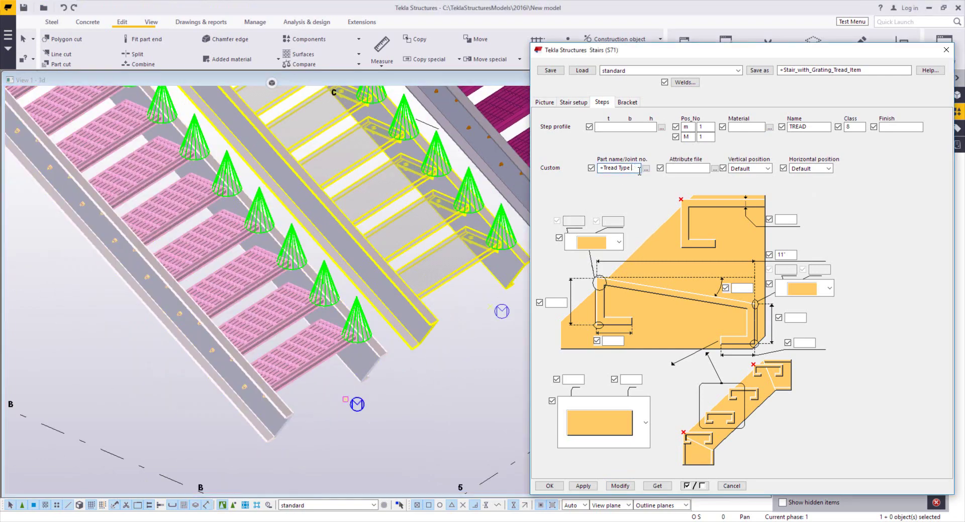
pyautogui.write('3')
pyautogui.click(620, 486)
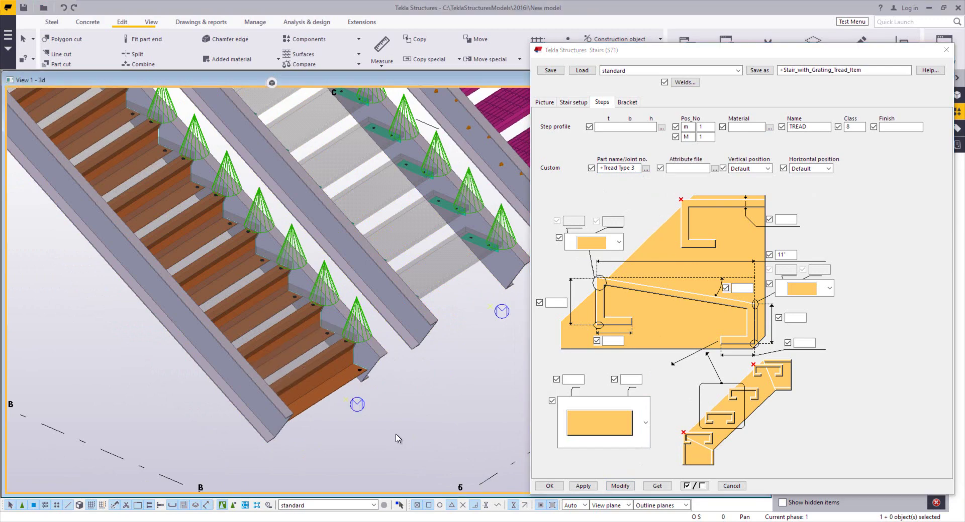
pyautogui.moveTo(411, 427); pyautogui.dragTo(378, 441, button='middle')
pyautogui.scroll(-2, 442, 464)
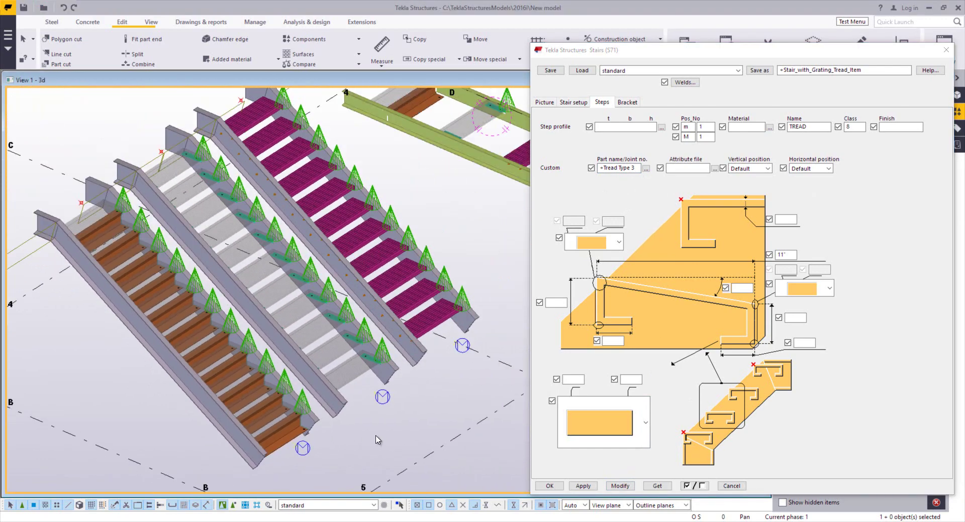